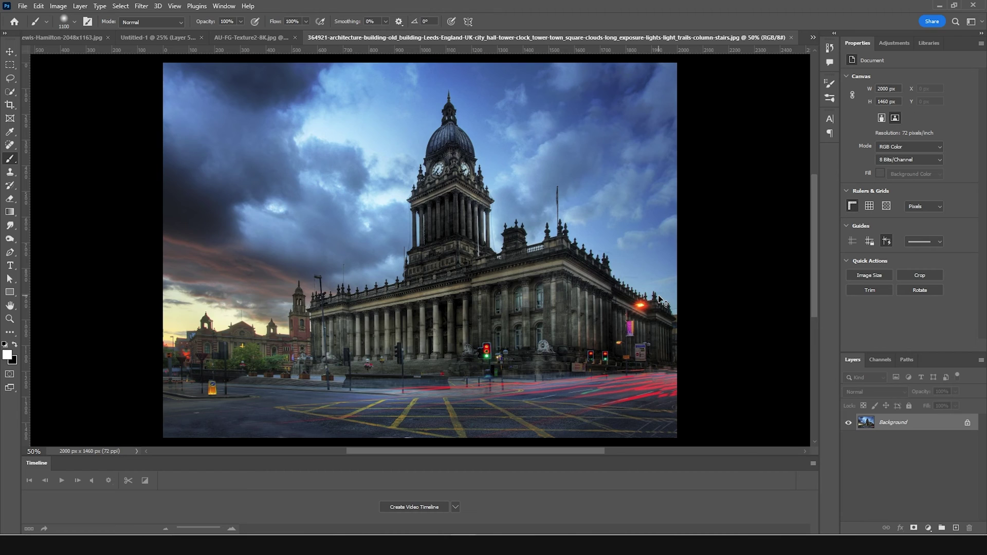
Step: Create a 4 x 5 in, 300 ppi RGB document with a white background and add a grey #65646a solid color fill layer
key(ctrl+n)
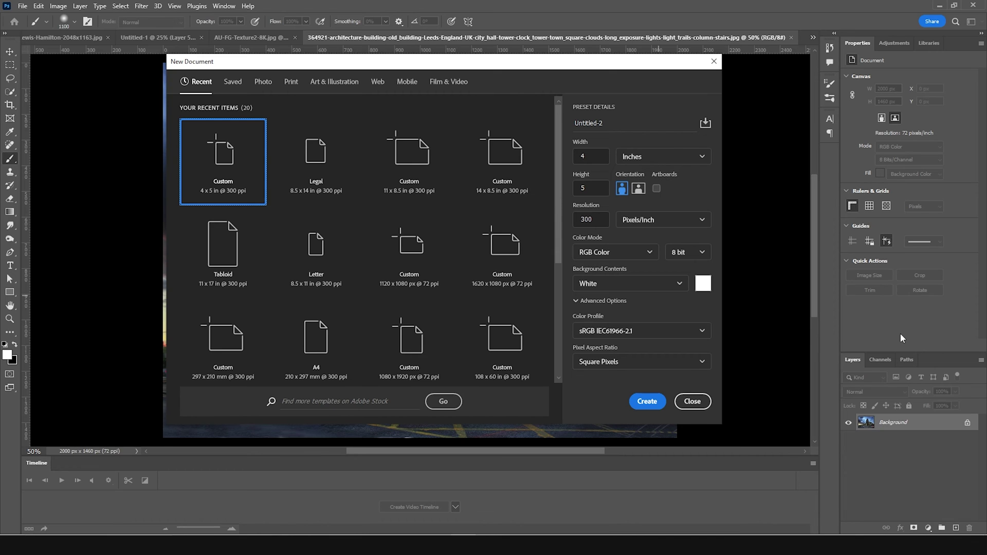
click(648, 401)
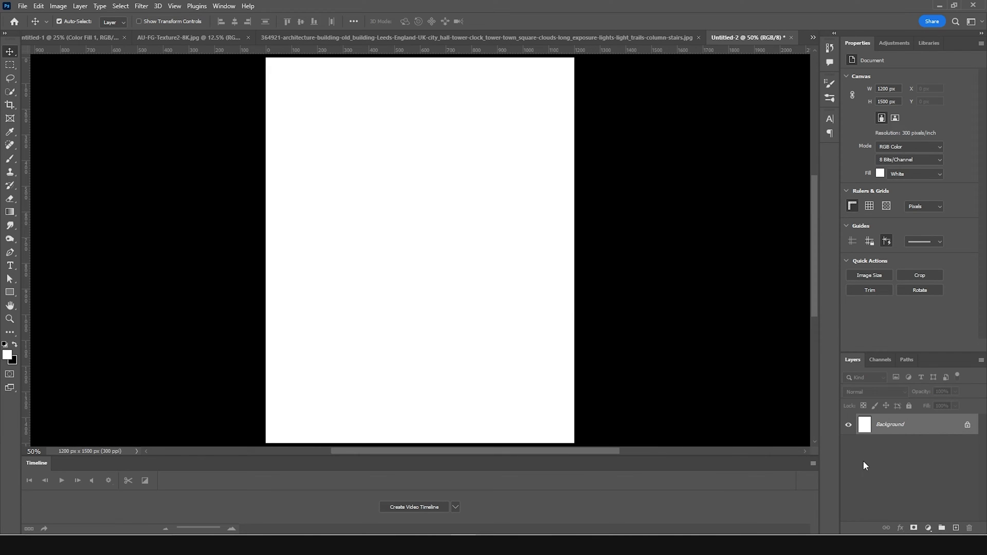
click(928, 528)
click(933, 348)
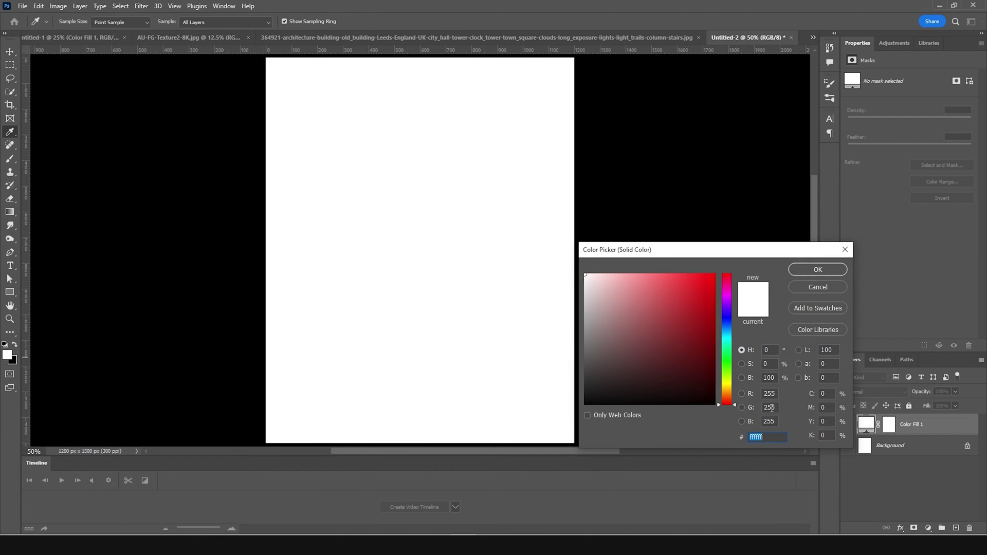
click(603, 452)
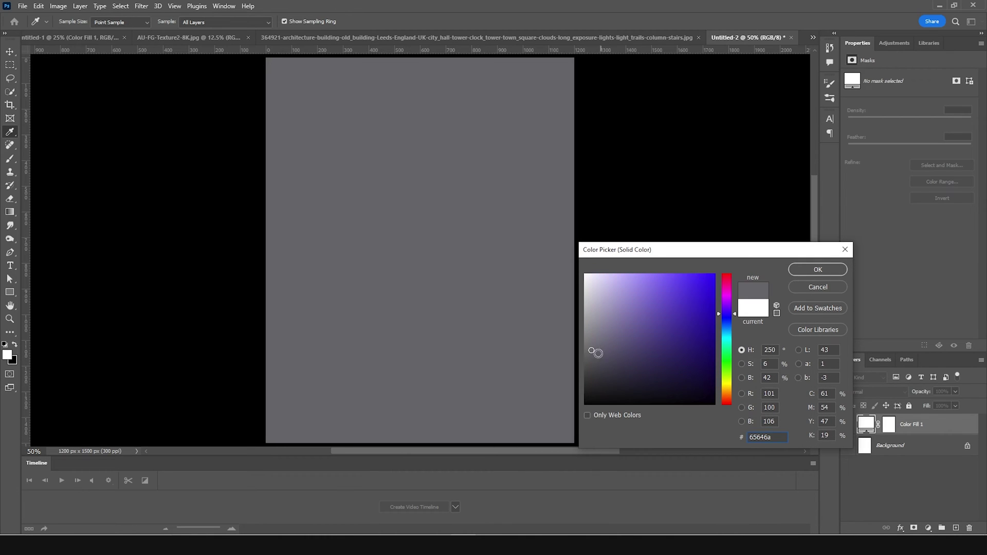
click(810, 272)
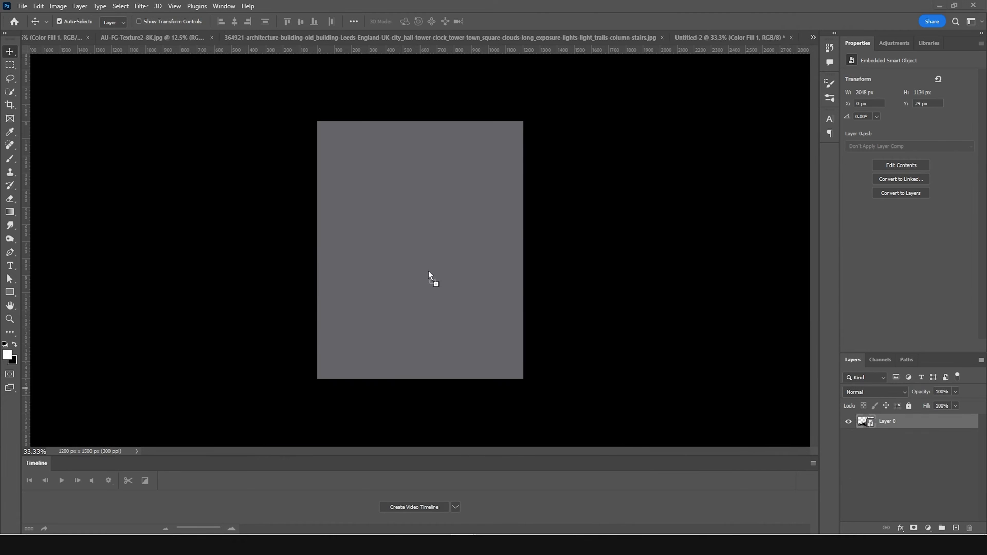
Step: Bring the driver-and-race-car cutout into the new document, scale it to about 1515 x 839 px and place it in the lower half of the canvas
drag(429, 274, 459, 299)
key(ctrl+t)
drag(571, 170, 528, 205)
drag(478, 265, 492, 291)
key(Return)
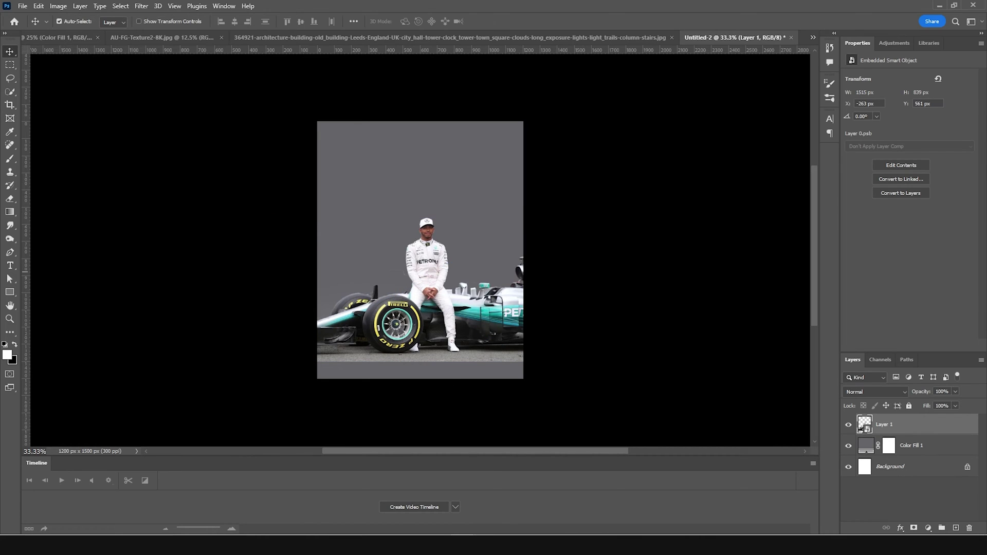
click(10, 66)
drag(564, 354, 99, 419)
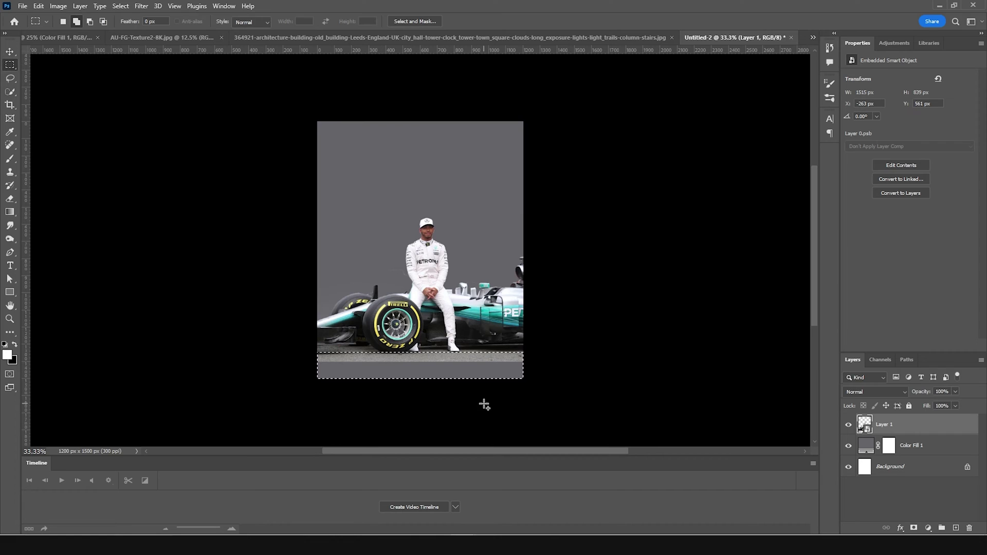
click(39, 6)
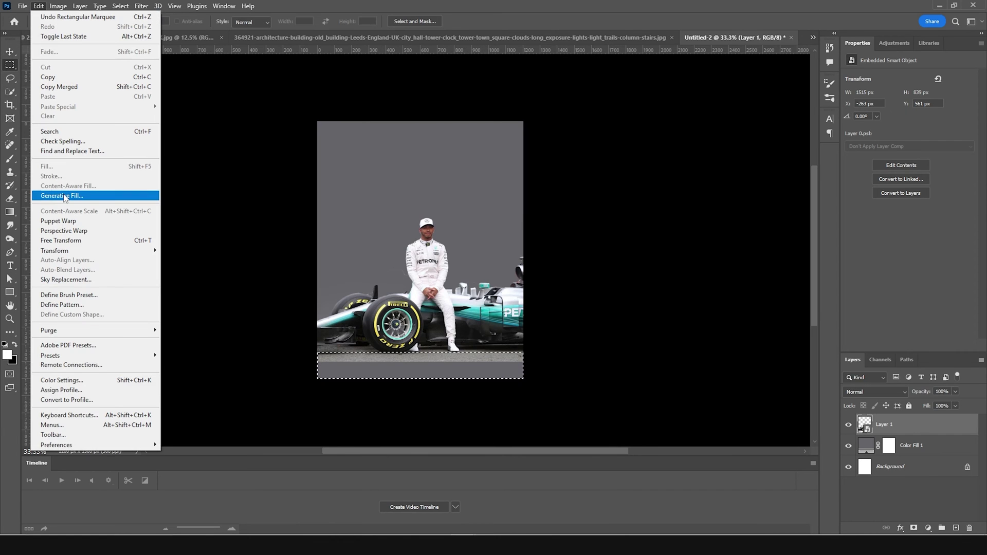
click(62, 195)
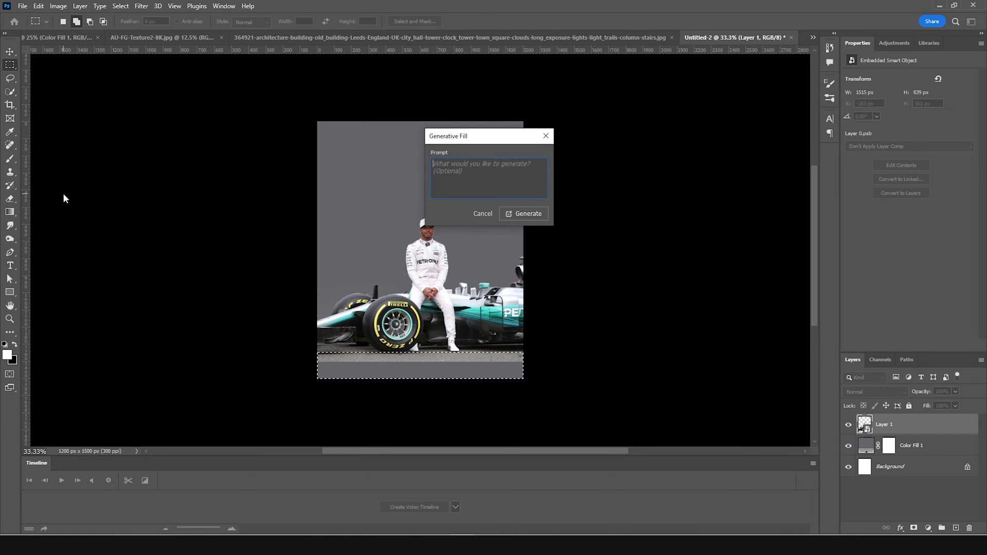
click(515, 215)
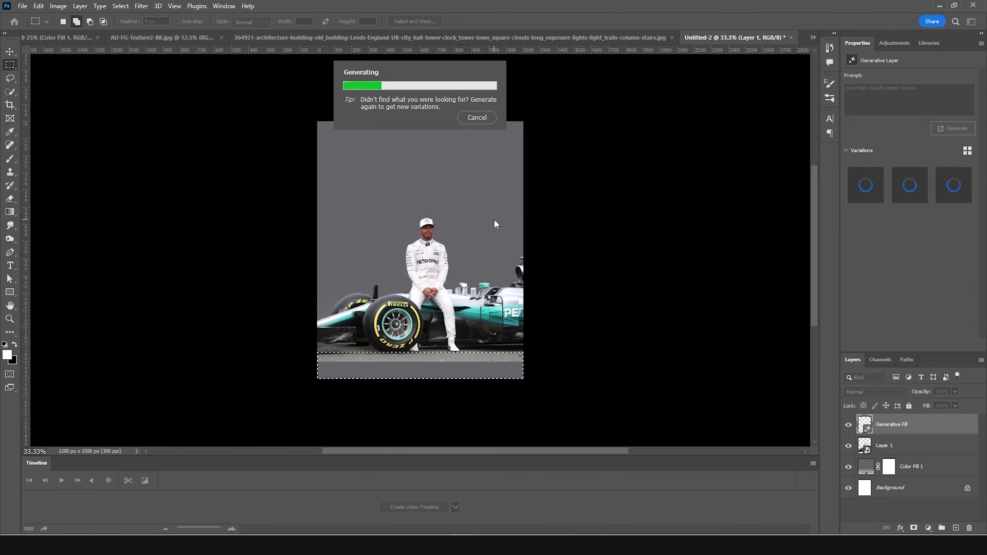
key(Escape)
Step: Select the strip below the car, slightly overlapping the asphalt, and extend the ground with Generative Fill using an empty prompt
drag(524, 380, 306, 359)
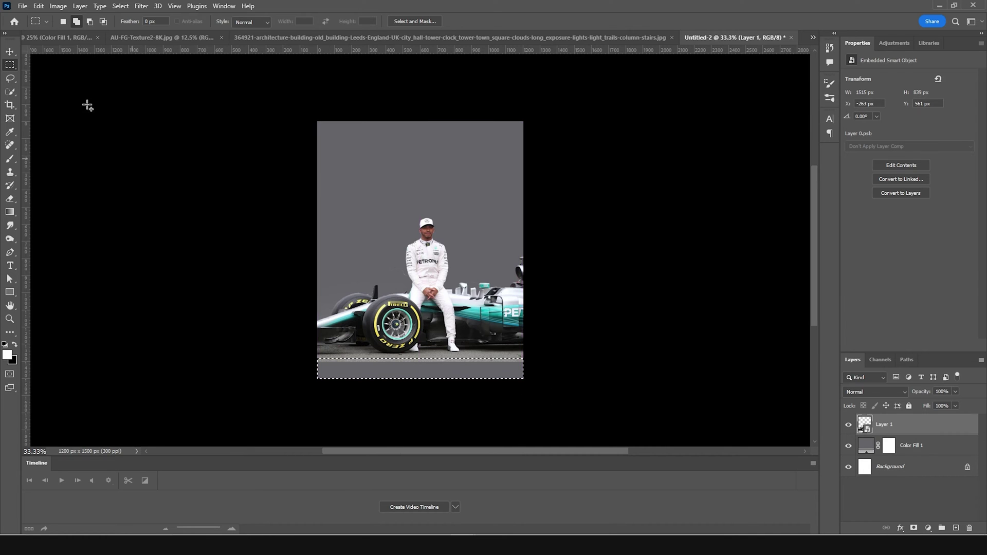
click(39, 6)
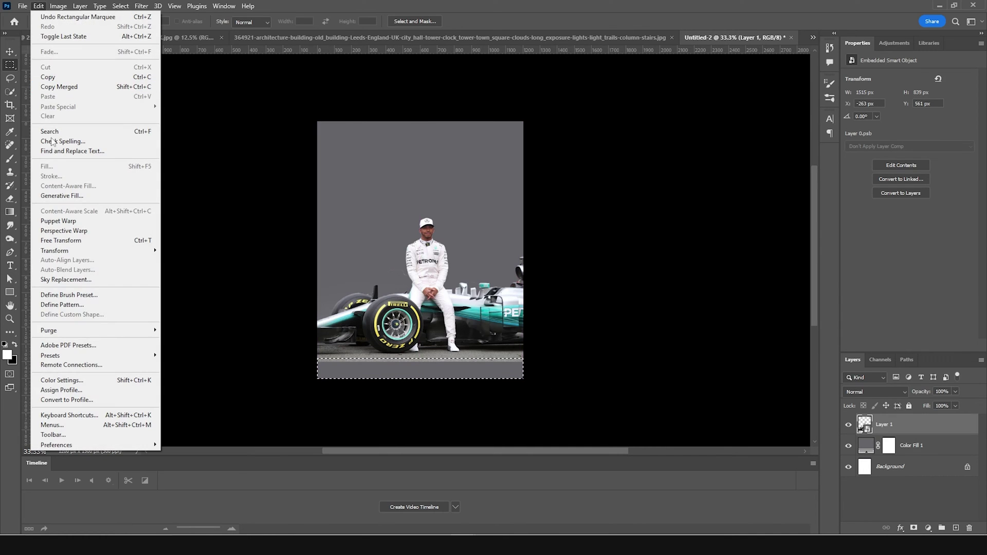
click(63, 195)
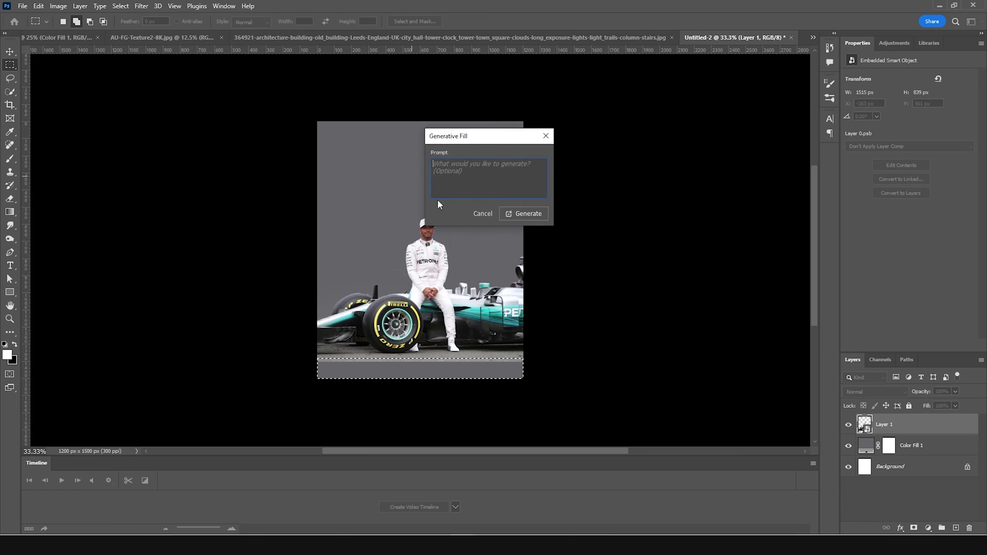
click(535, 214)
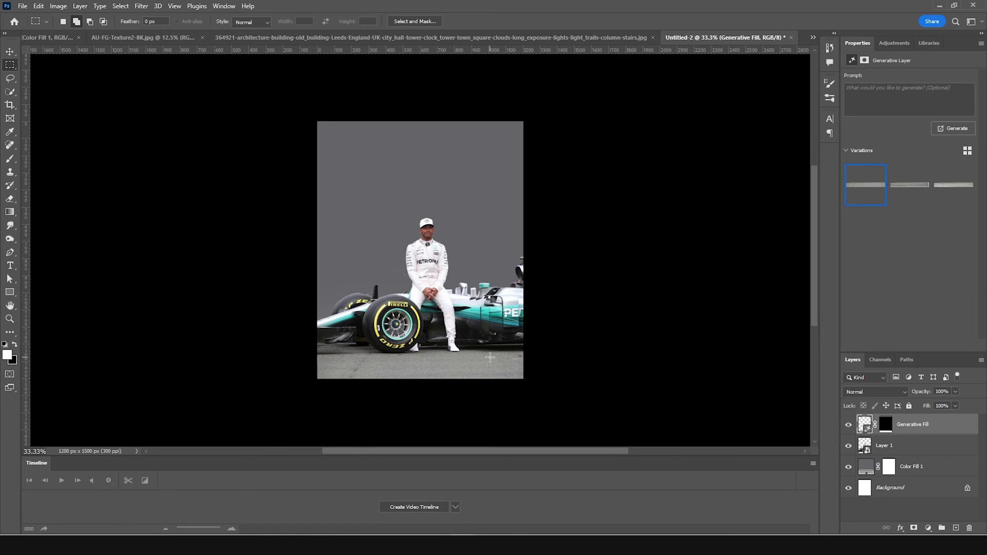
Step: Copy the Leeds town hall photo into the composite and place its layer beneath the driver-and-car layer
click(10, 51)
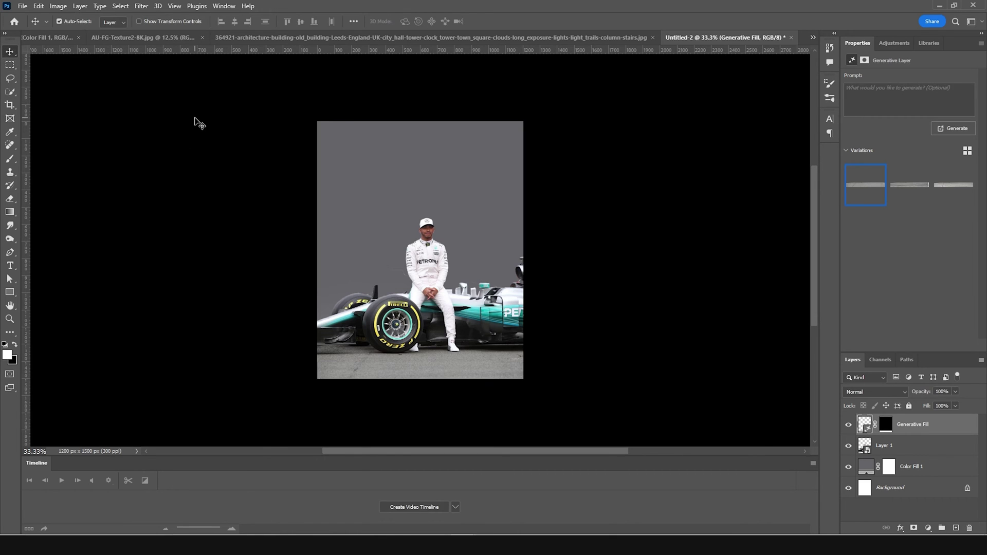
click(231, 38)
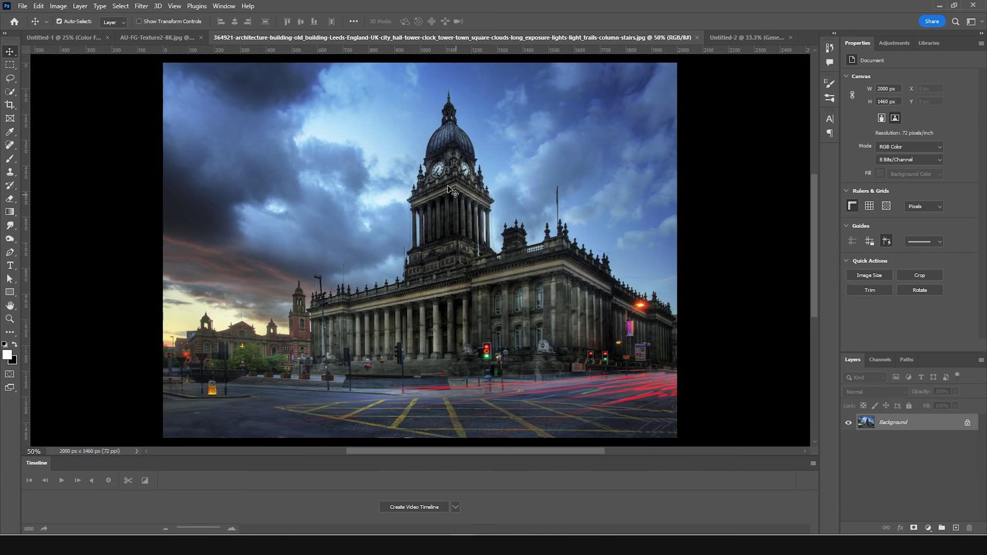
click(734, 39)
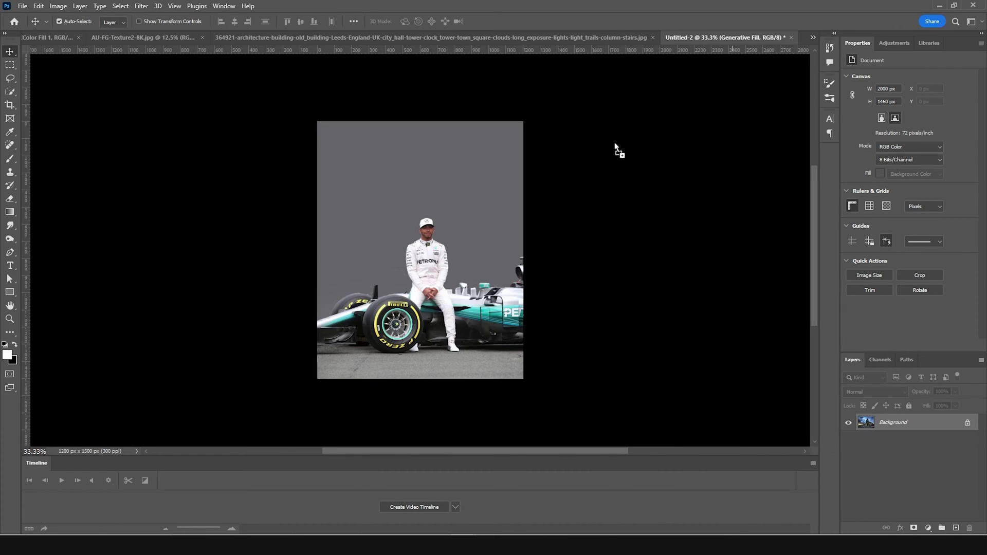
drag(454, 246, 455, 248)
drag(869, 434, 871, 469)
Step: Scale the town hall layer to about 117% and position its clock tower behind and just right of the driver
key(ctrl+t)
drag(497, 225, 482, 238)
drag(609, 129, 633, 95)
drag(555, 200, 561, 206)
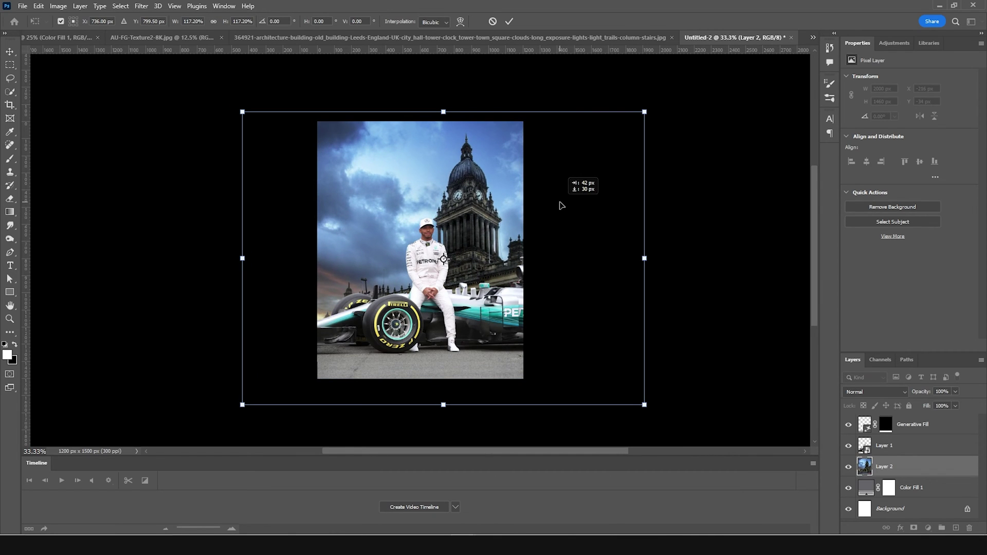
key(Return)
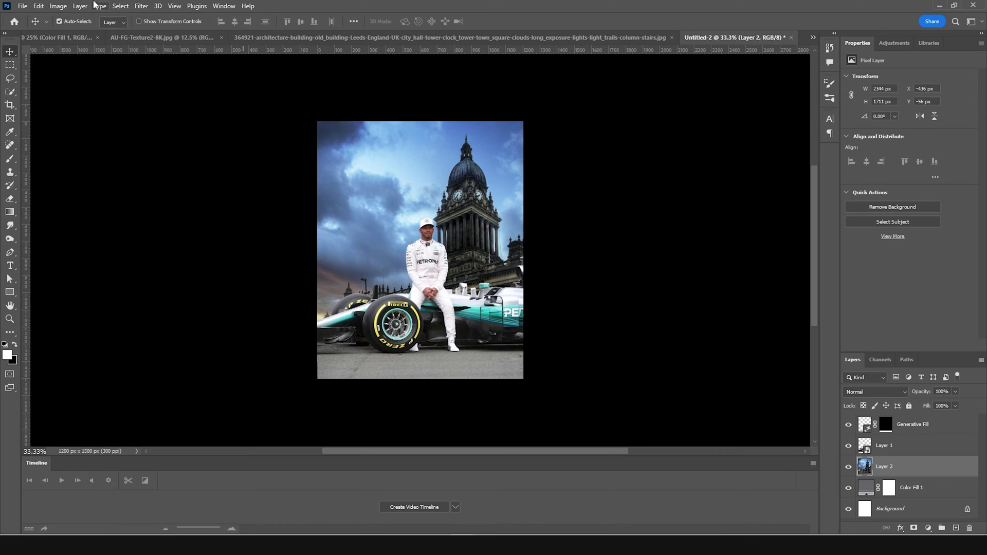
Step: Start a Camera Raw Filter on the driver-and-car layer with Highlights -85, Shadows +31, Texture +59, Clarity +79 and Vibrance -40
click(142, 7)
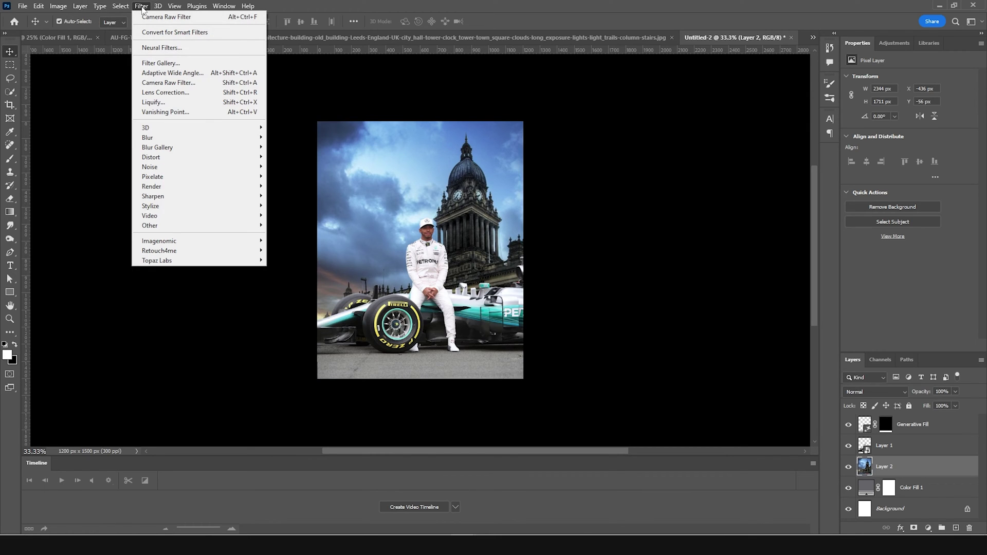
click(576, 267)
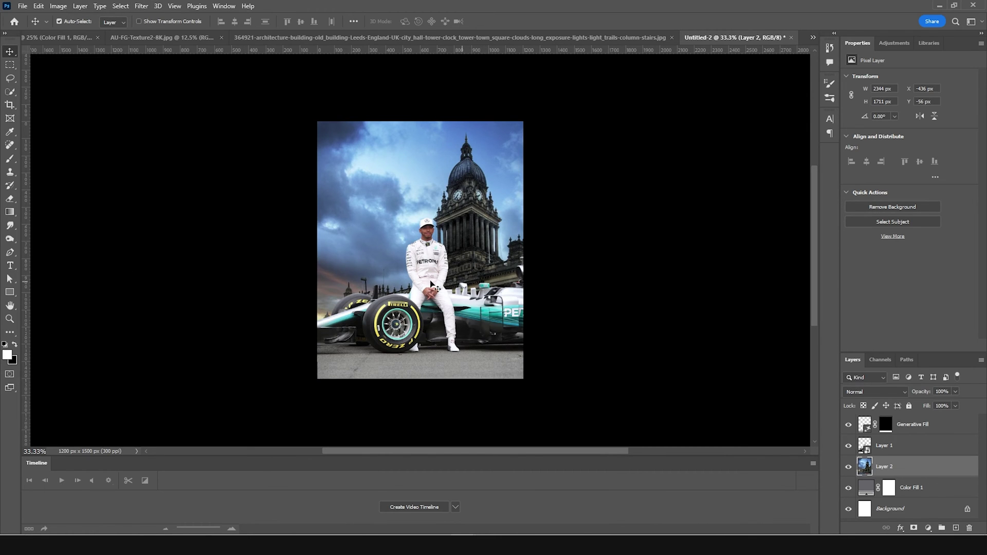
click(431, 260)
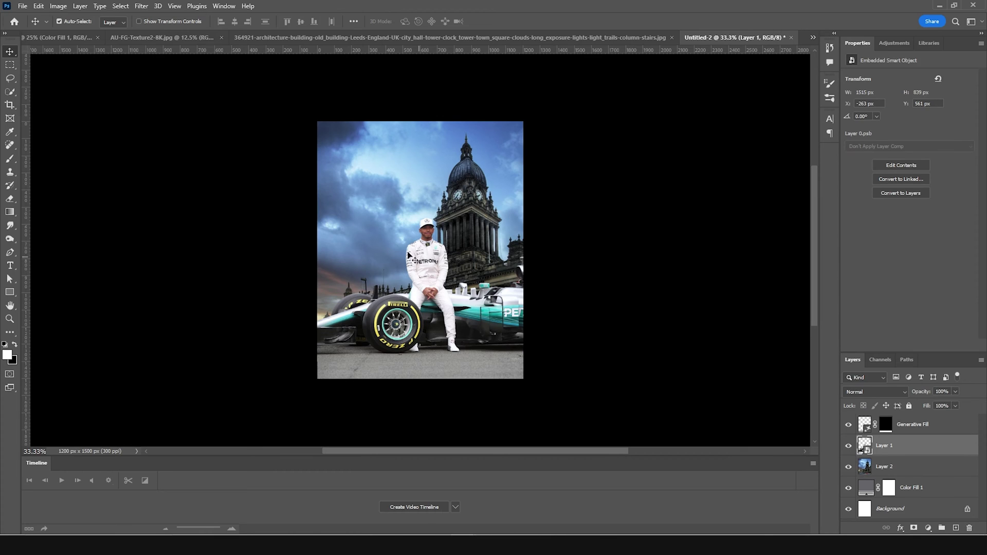
click(142, 6)
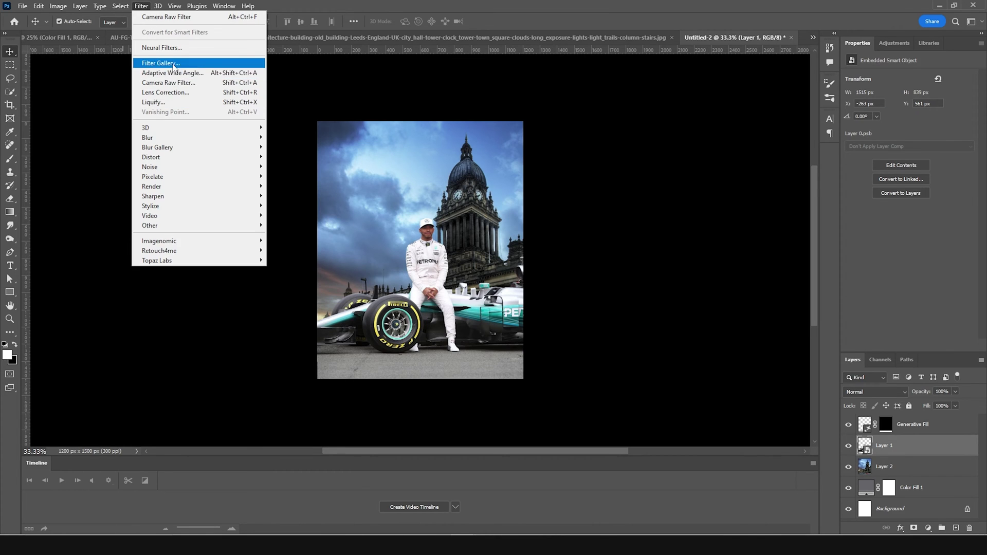
click(442, 163)
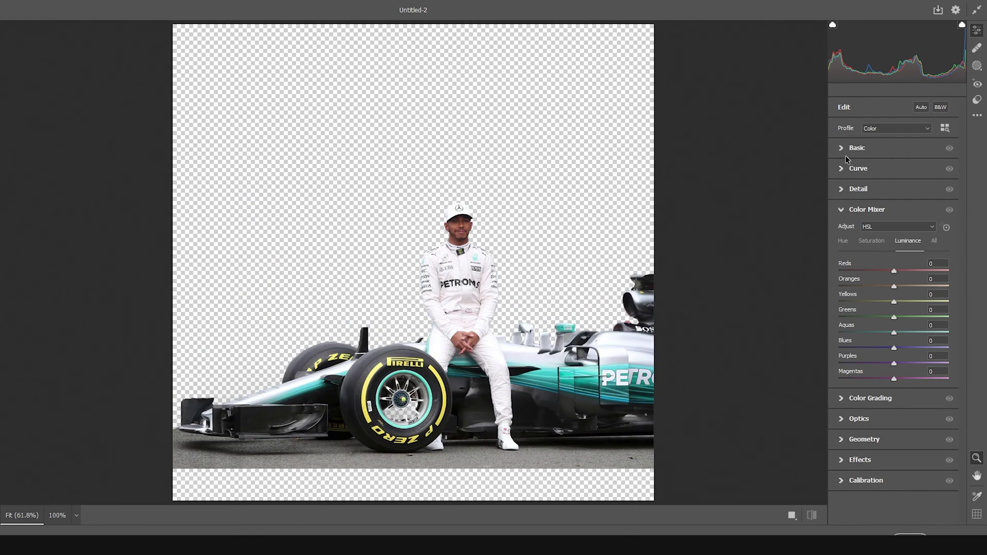
click(843, 149)
drag(893, 260, 910, 274)
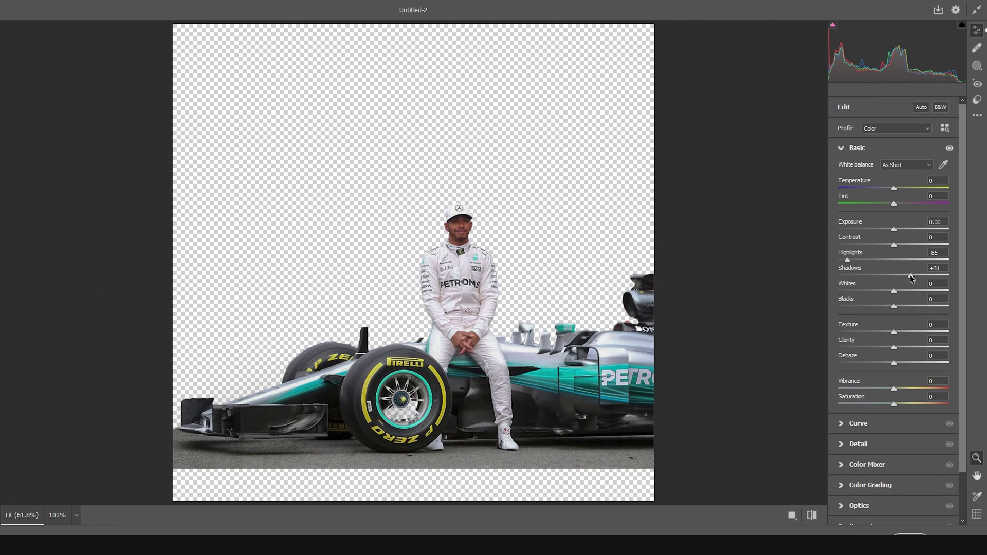
mouse_move(921, 349)
mouse_down()
mouse_move(937, 348)
mouse_move(925, 333)
mouse_up()
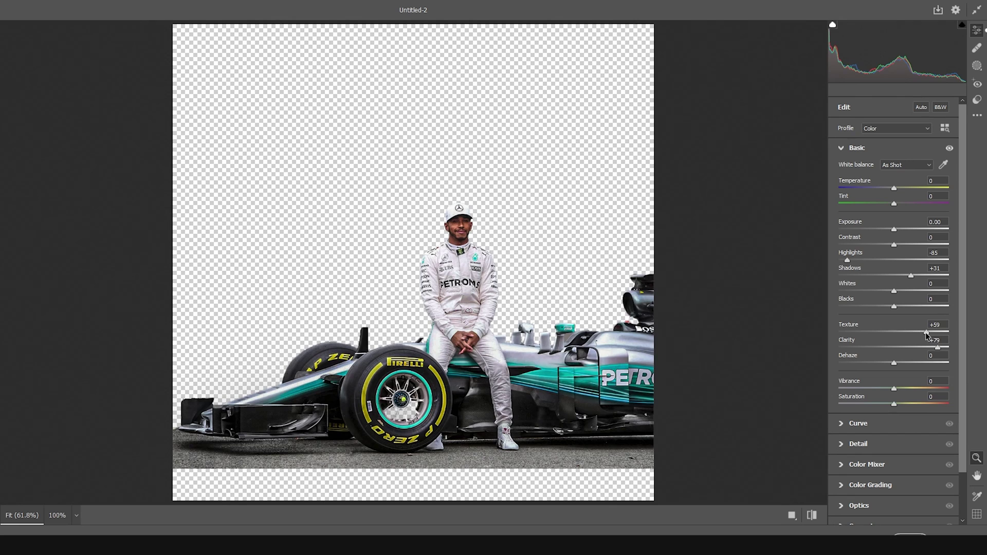
drag(875, 388, 872, 389)
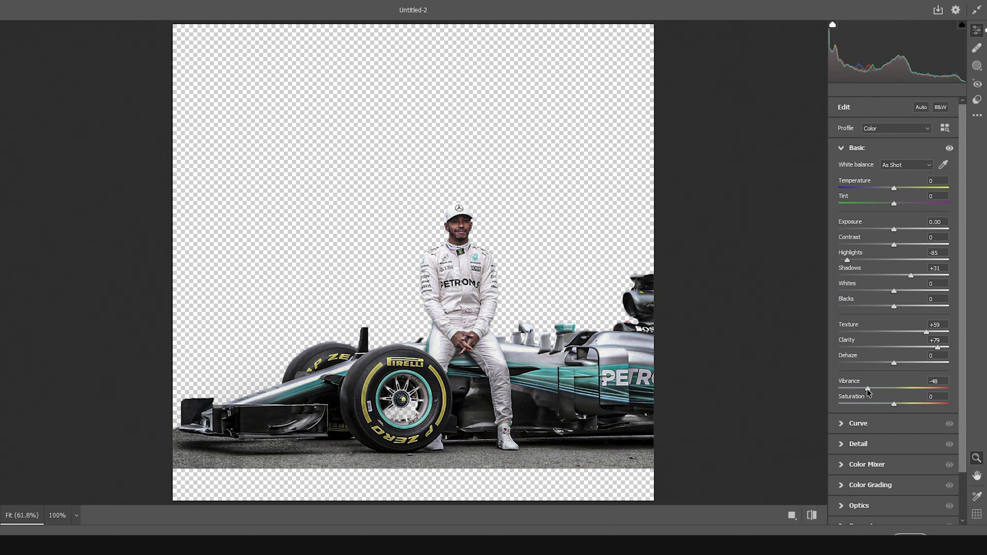
Step: Set the Camera Raw Noise Reduction to 13 and Color Noise Reduction to 17
click(845, 445)
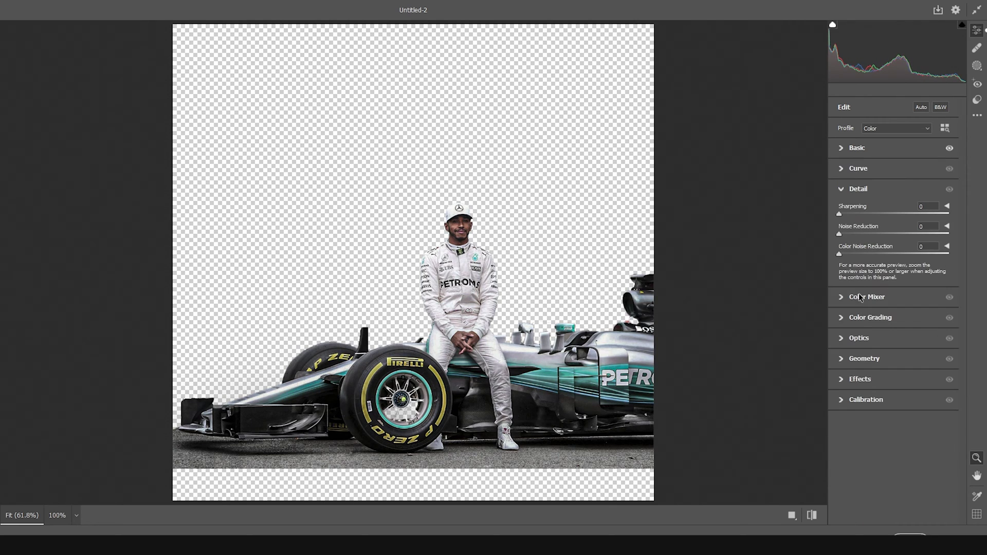
click(854, 234)
click(857, 254)
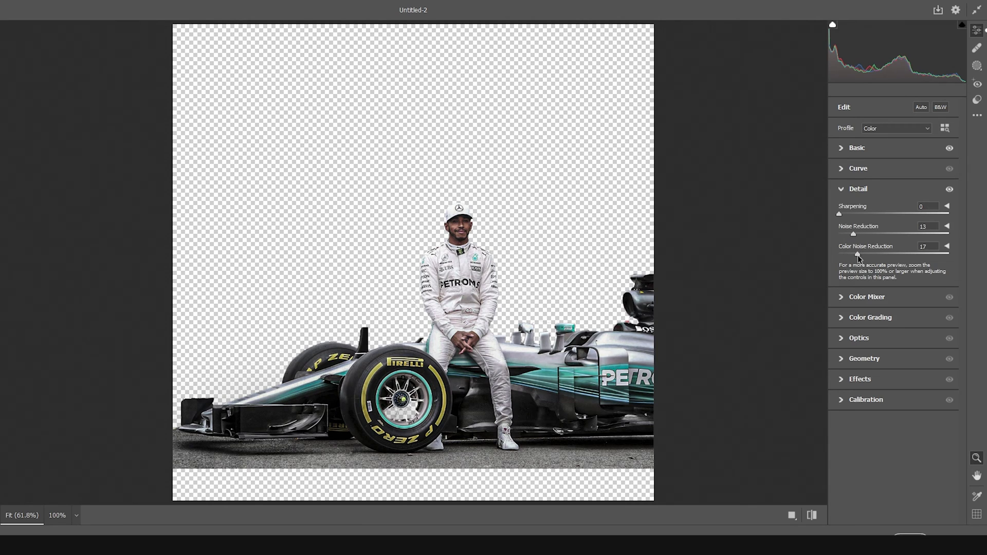
Step: Set the Color Mixer luminance to +21 for Oranges and +31 for Yellows
click(842, 299)
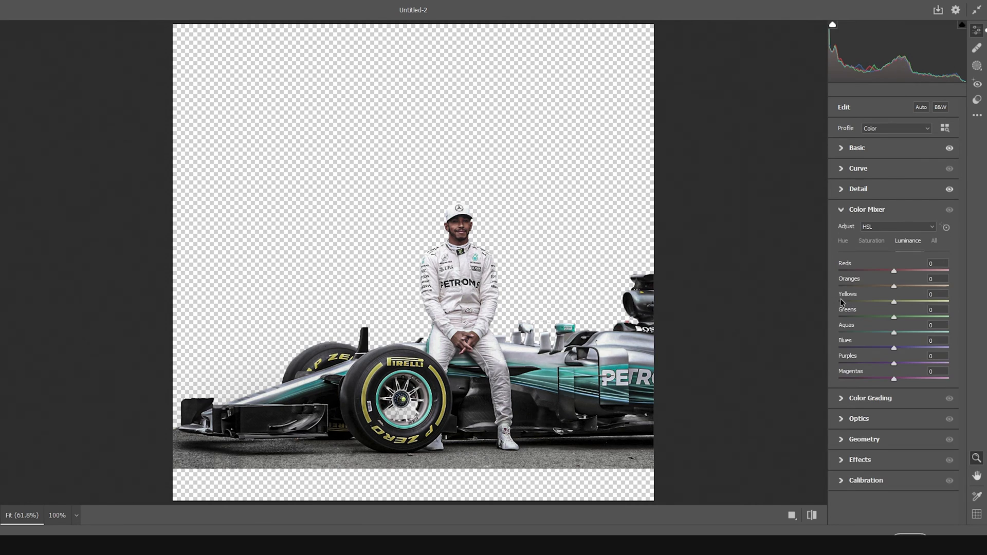
click(905, 286)
click(909, 301)
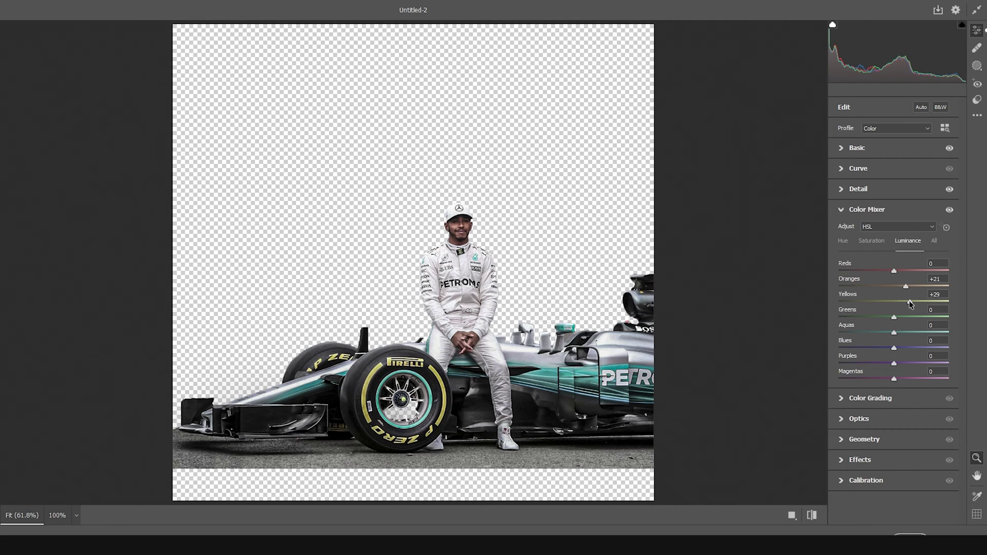
drag(909, 301, 911, 301)
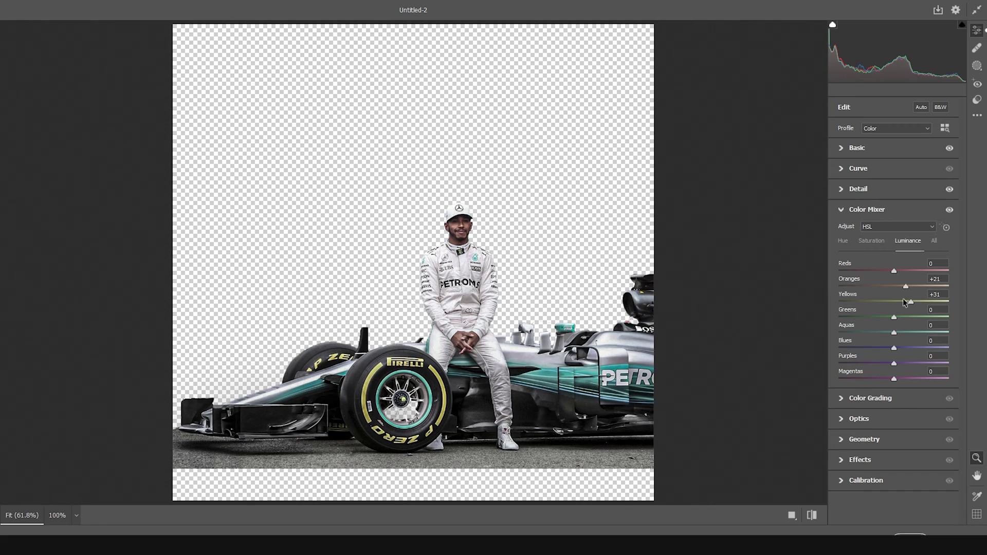
Step: Raise Shadows and Texture slightly further and apply the Camera Raw Filter to the driver-and-car layer
click(853, 148)
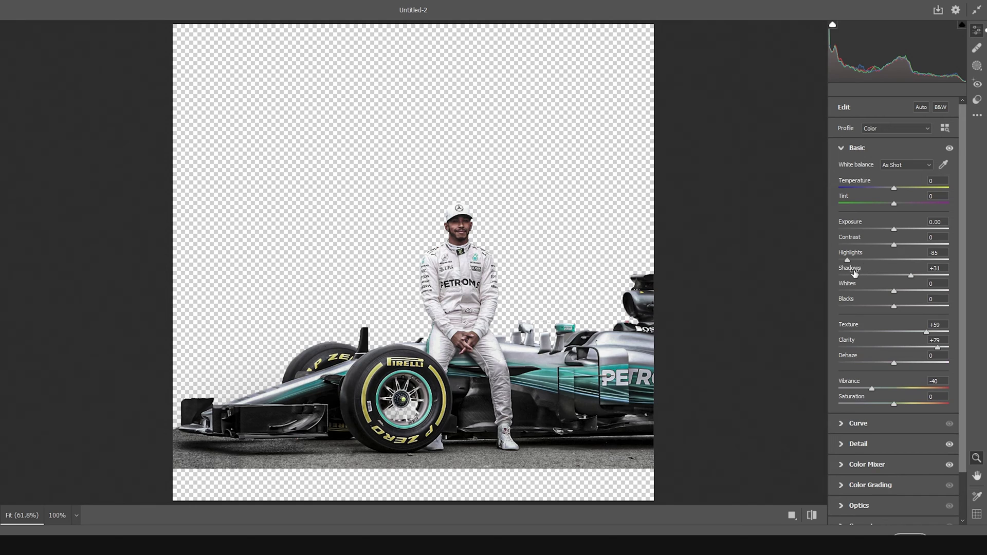
drag(911, 276, 914, 276)
drag(929, 331, 936, 332)
key(Return)
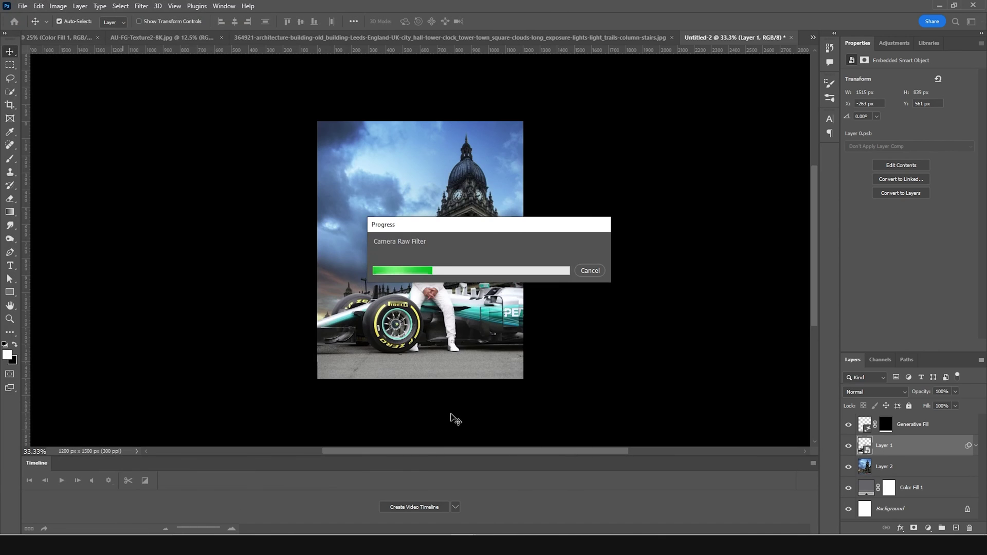
Step: Apply the previous Camera Raw Filter settings to the Generative Fill ground layer
click(460, 376)
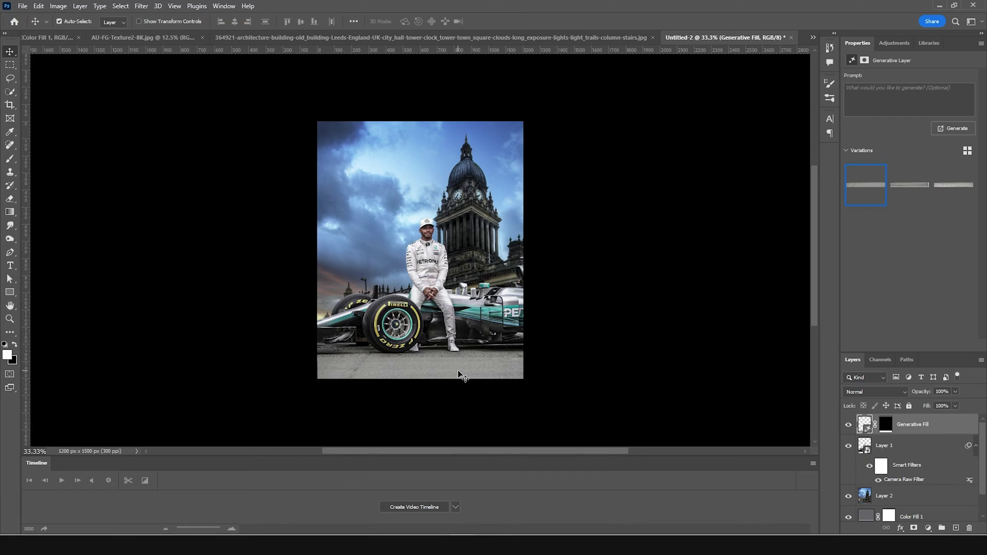
click(139, 6)
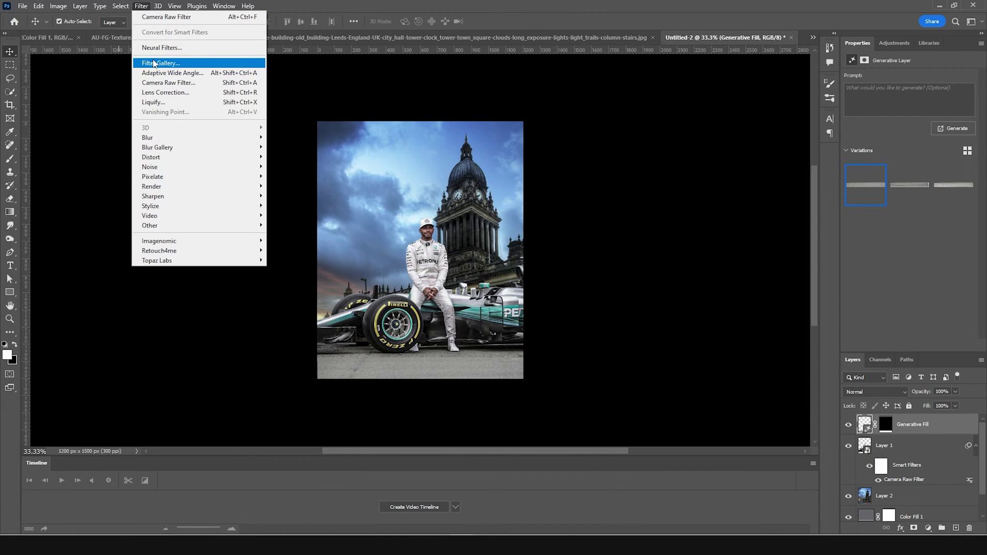
click(169, 83)
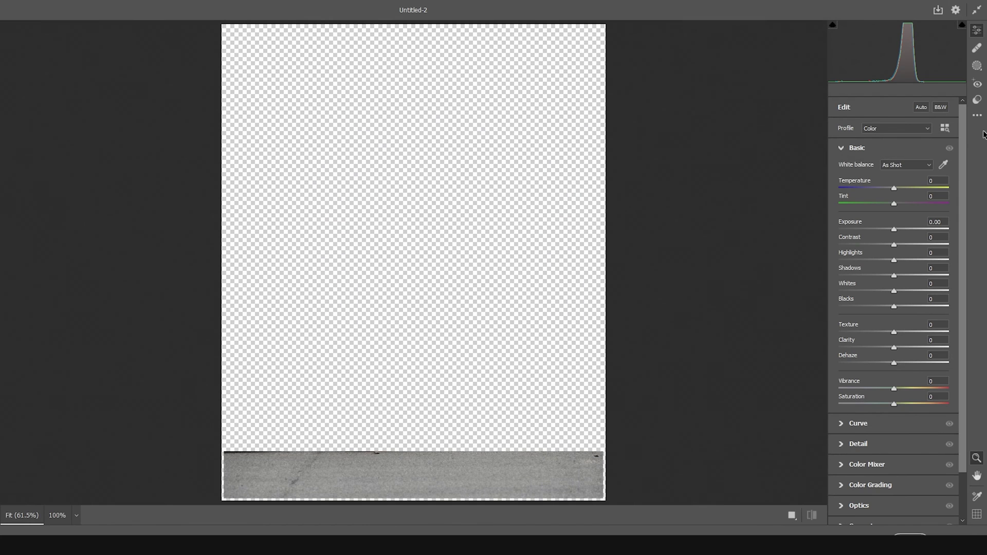
click(977, 115)
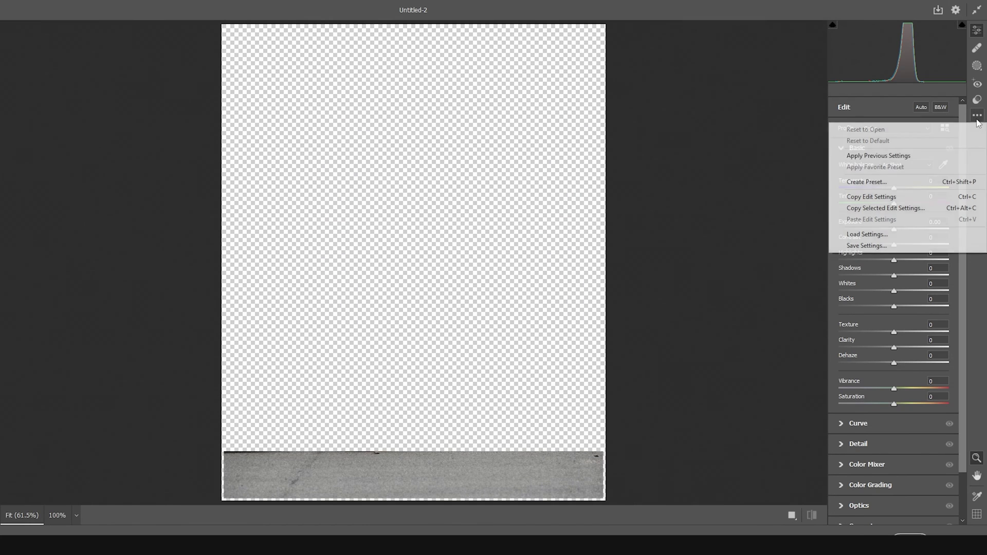
click(880, 157)
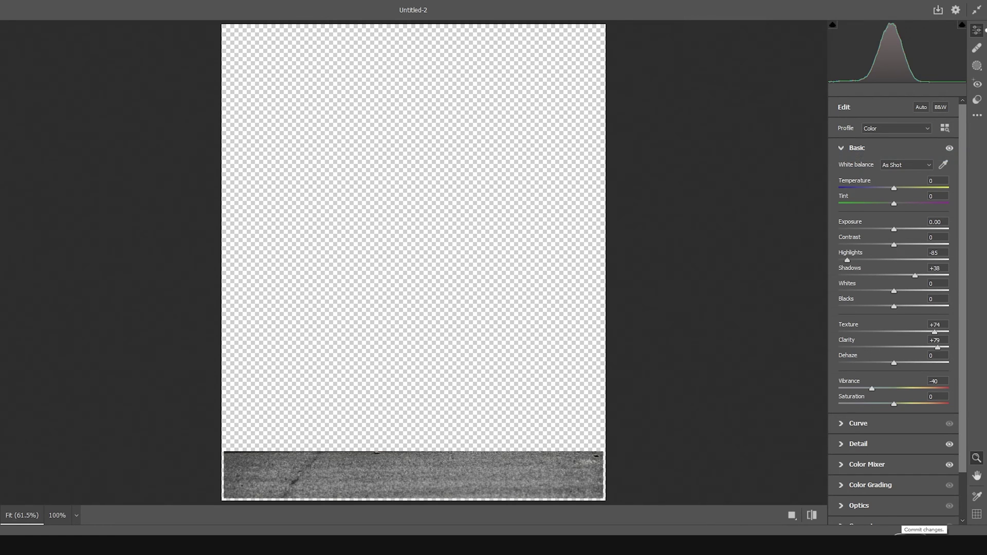
click(920, 532)
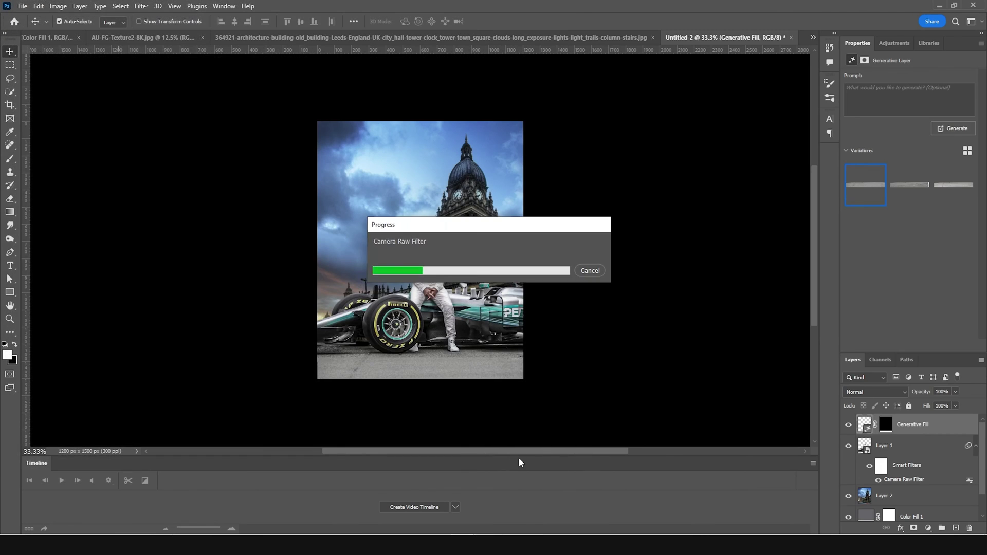
Step: Apply the previous Camera Raw Filter settings to the town hall layer, Layer 2
click(479, 205)
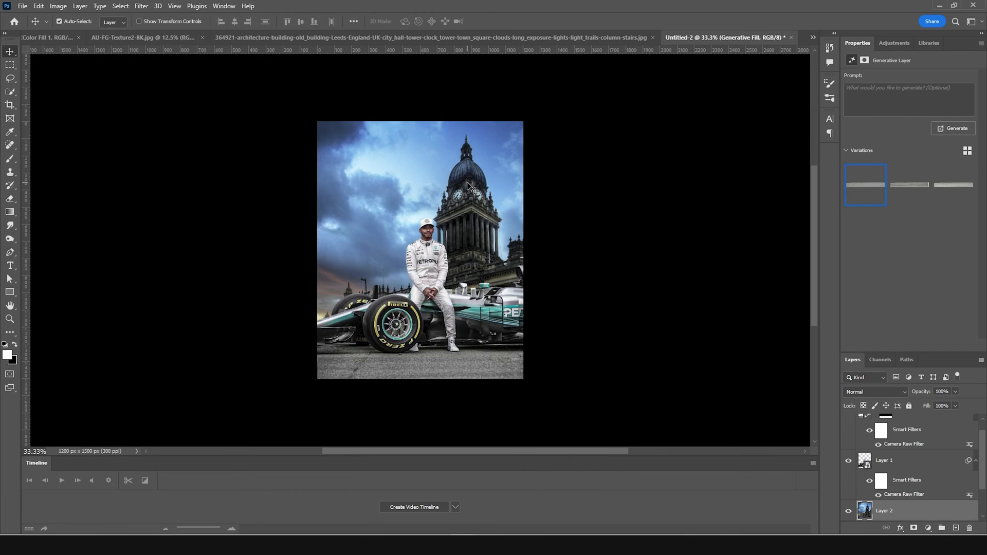
click(141, 6)
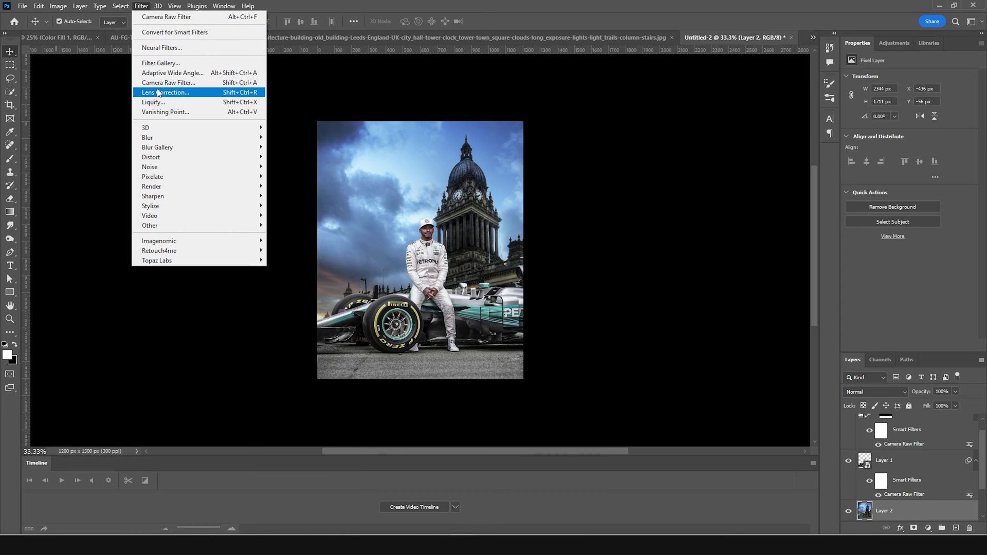
click(465, 150)
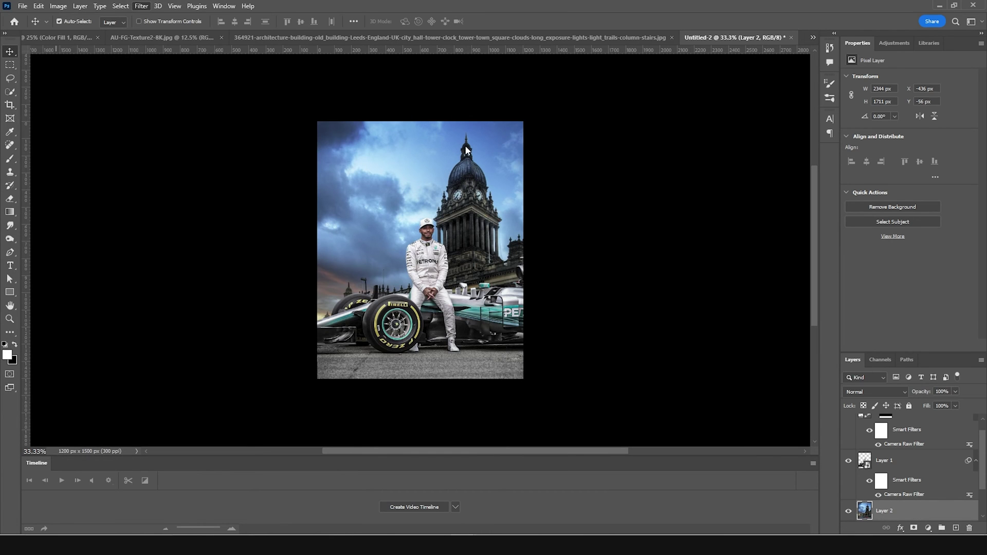
key(ctrl+shift+a)
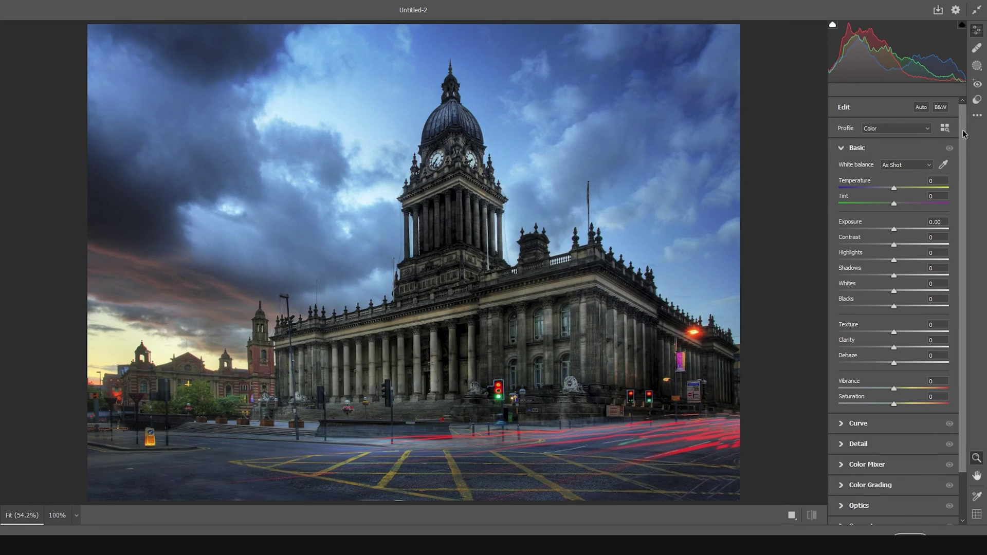
click(978, 118)
click(873, 154)
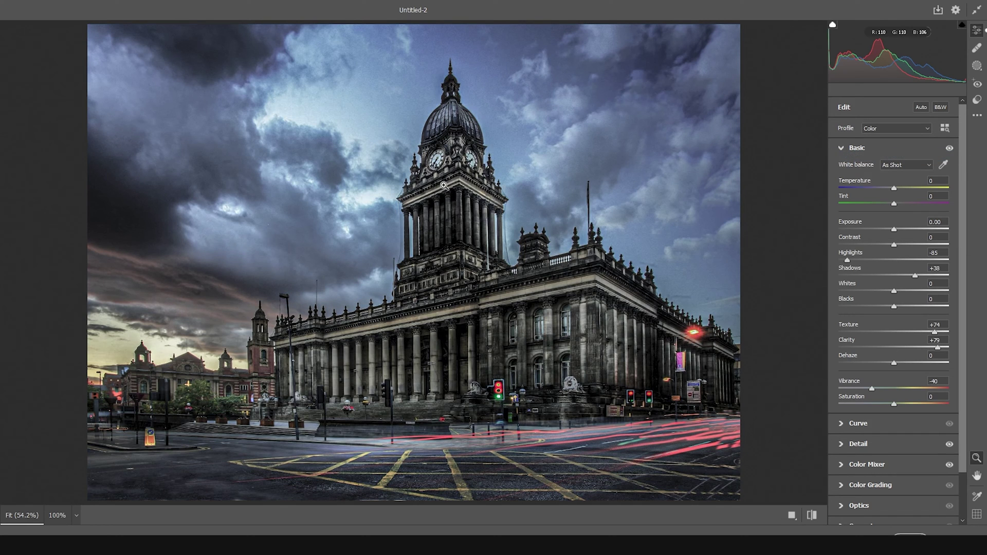
click(913, 534)
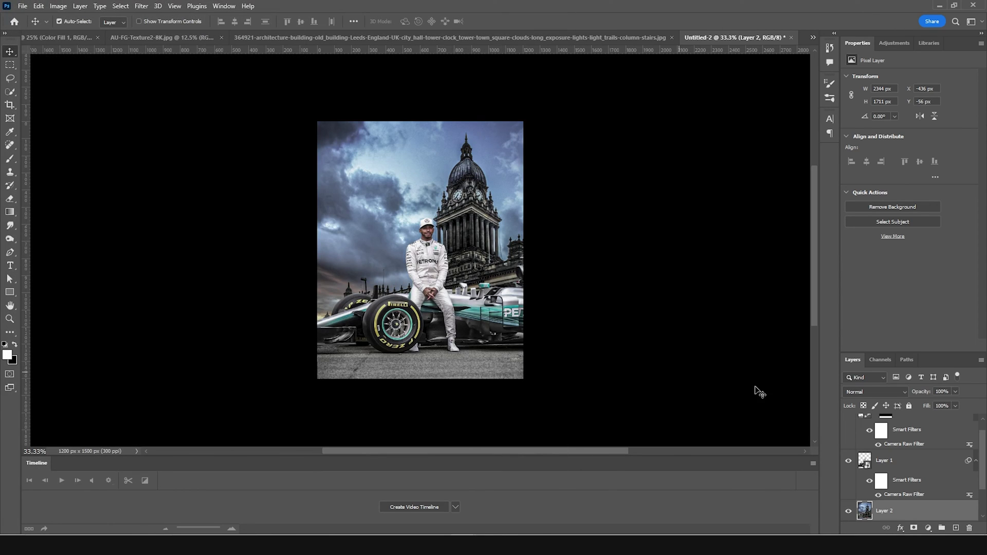
Step: In the town hall layer's Blending Options, split the current layer's white Blend If range to 19 / 255
scroll(884, 482, down, 2)
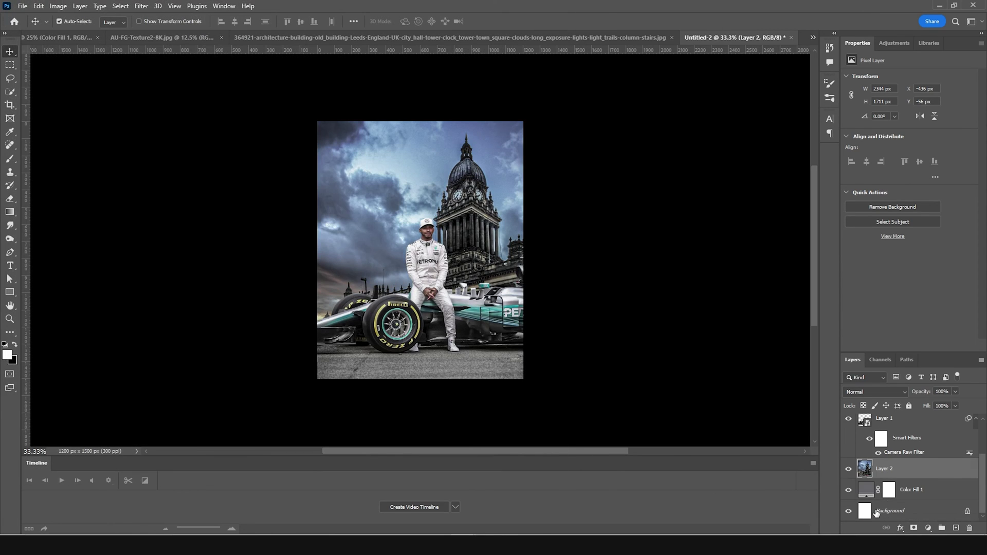
click(899, 528)
click(911, 428)
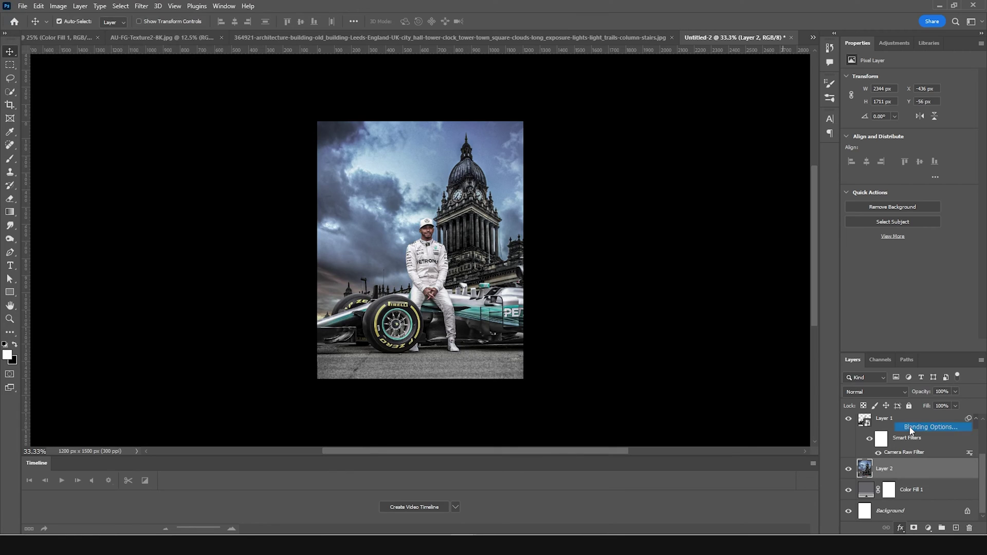
drag(662, 133, 587, 63)
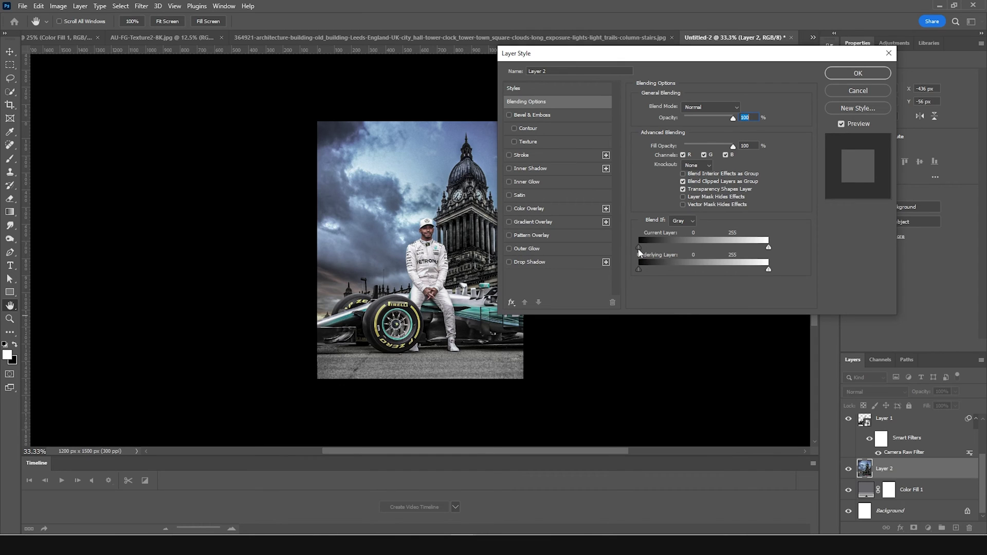
mouse_move(639, 250)
mouse_down()
mouse_move(655, 248)
mouse_move(647, 250)
mouse_up()
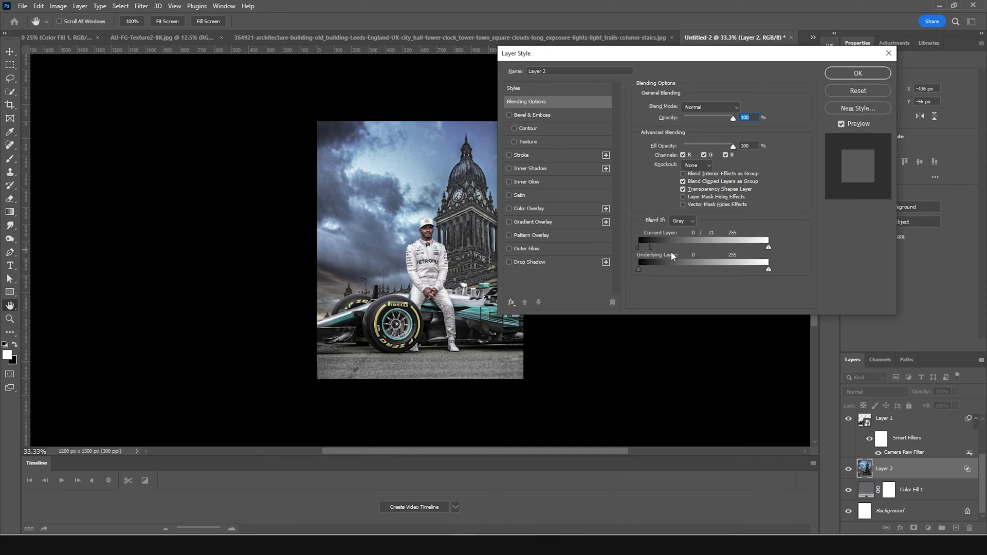
key(alt)
drag(767, 251, 638, 247)
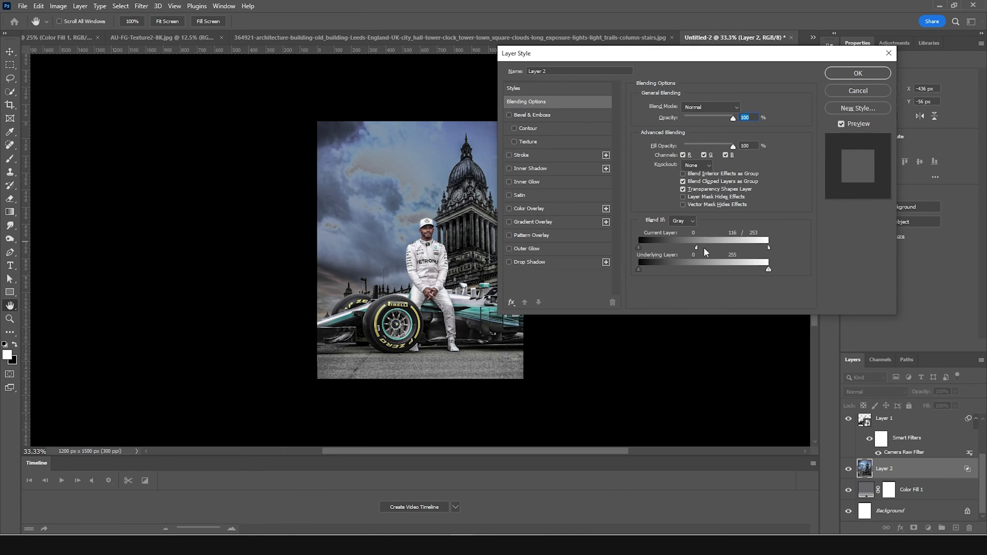
drag(694, 249, 692, 251)
mouse_move(769, 247)
mouse_down()
mouse_move(755, 248)
mouse_move(770, 252)
mouse_up()
drag(677, 250, 651, 252)
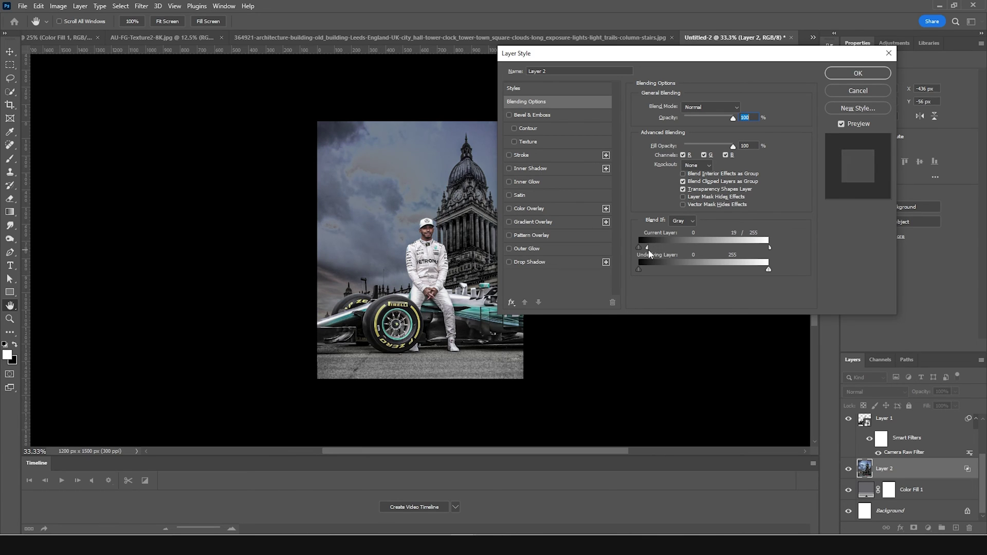
click(856, 75)
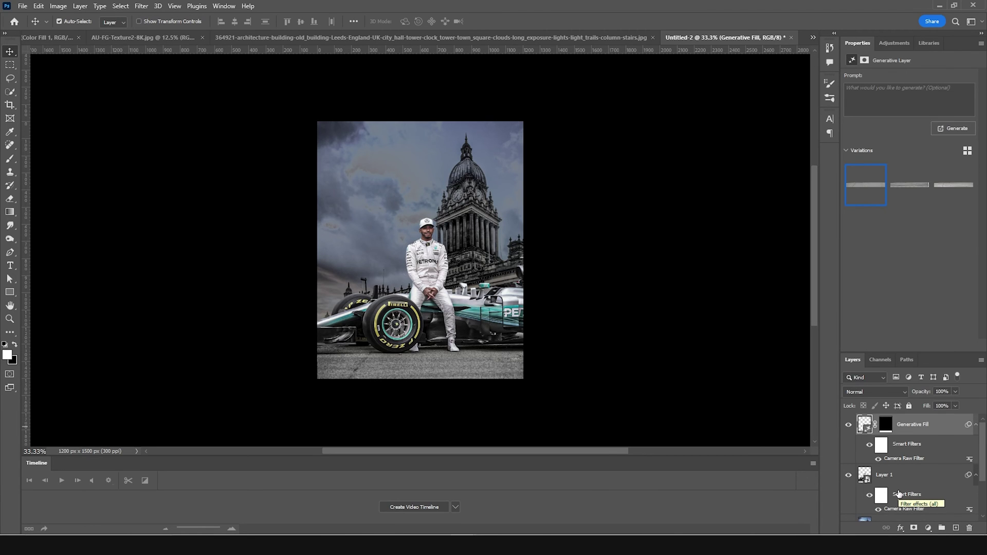
Step: Add a Color Lookup adjustment layer with the windyscinema01.cube 3D LUT and compare the poster with and without it
click(928, 528)
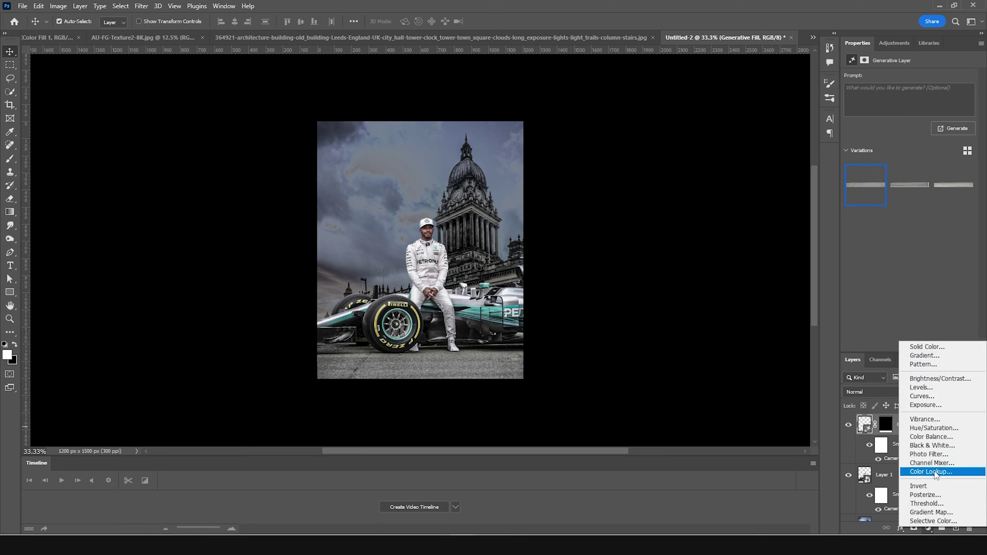
click(906, 471)
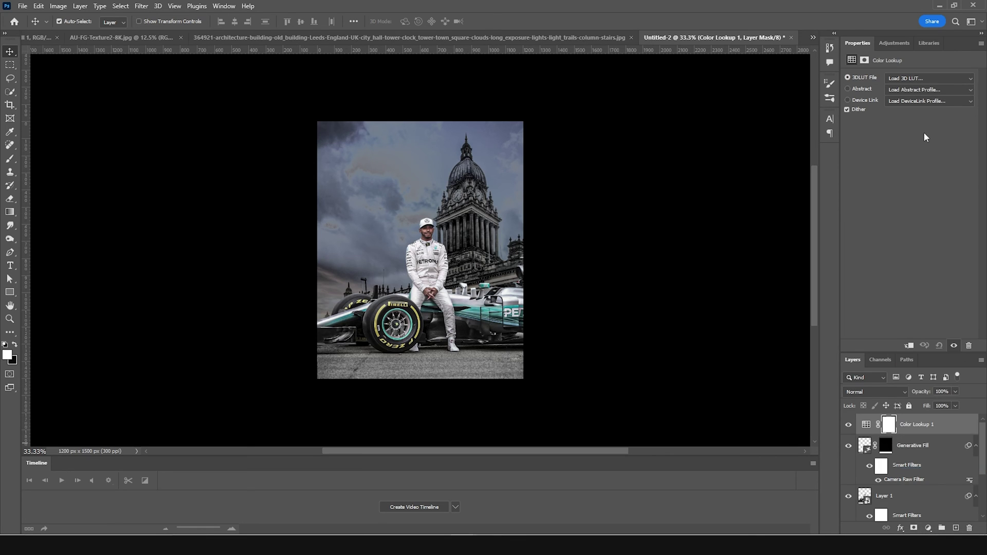
click(924, 78)
click(920, 78)
click(152, 78)
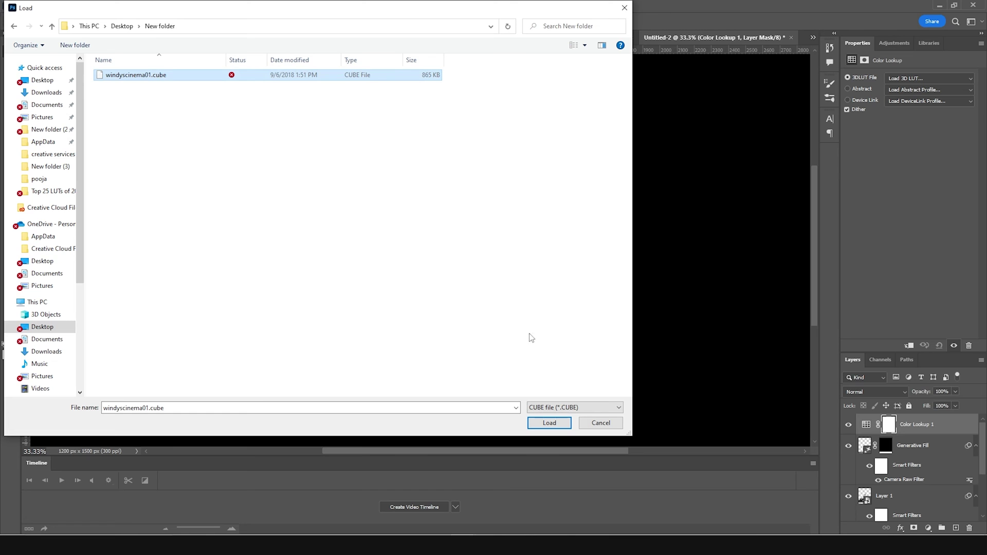
click(541, 425)
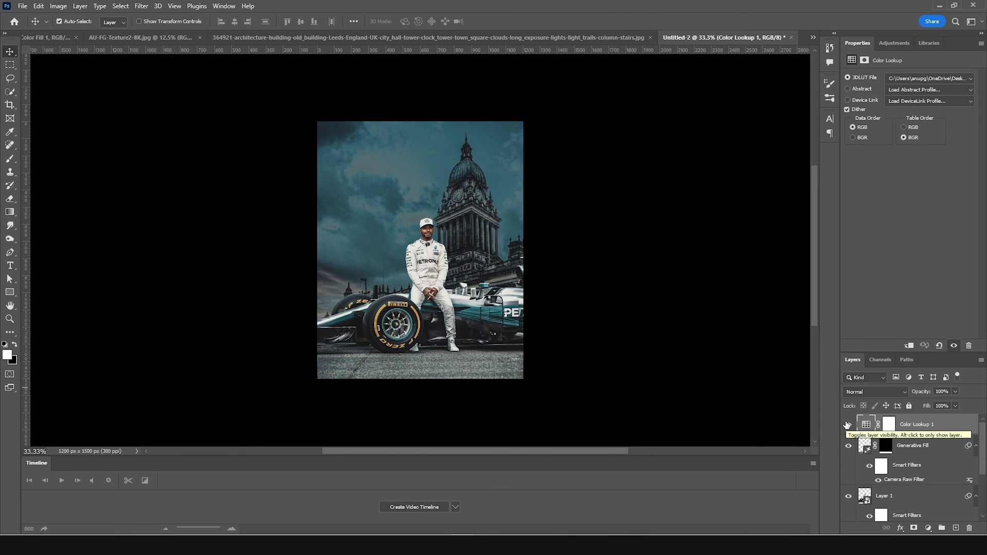
click(849, 424)
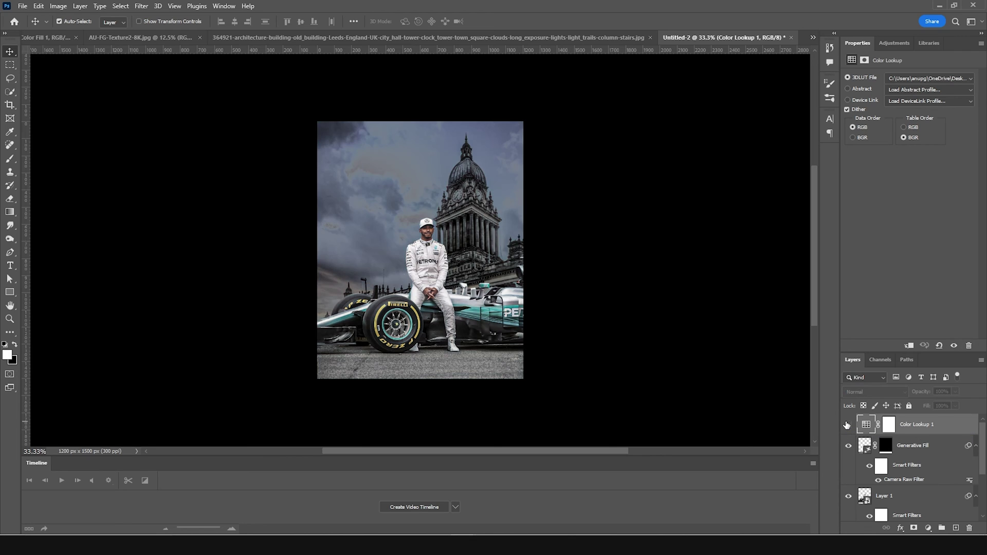
click(847, 425)
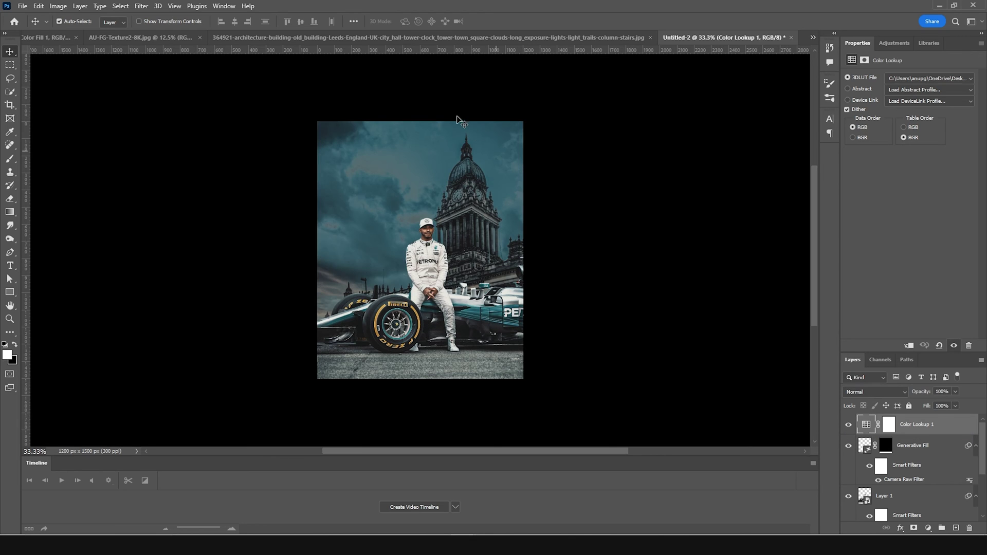
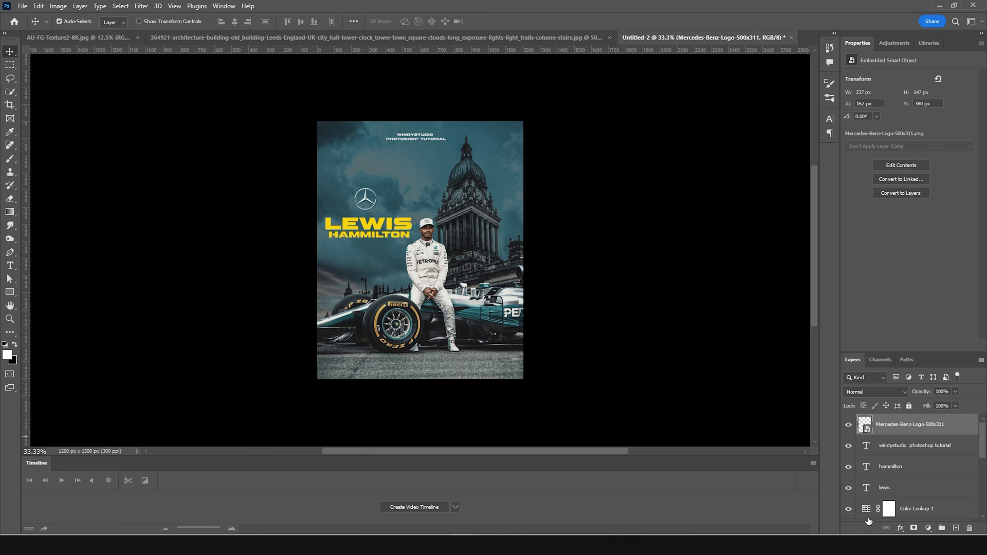
Step: Give the Mercedes-Benz logo a Color Overlay in the yellow sampled from the title text, #ffcc00
click(901, 528)
click(904, 489)
click(742, 107)
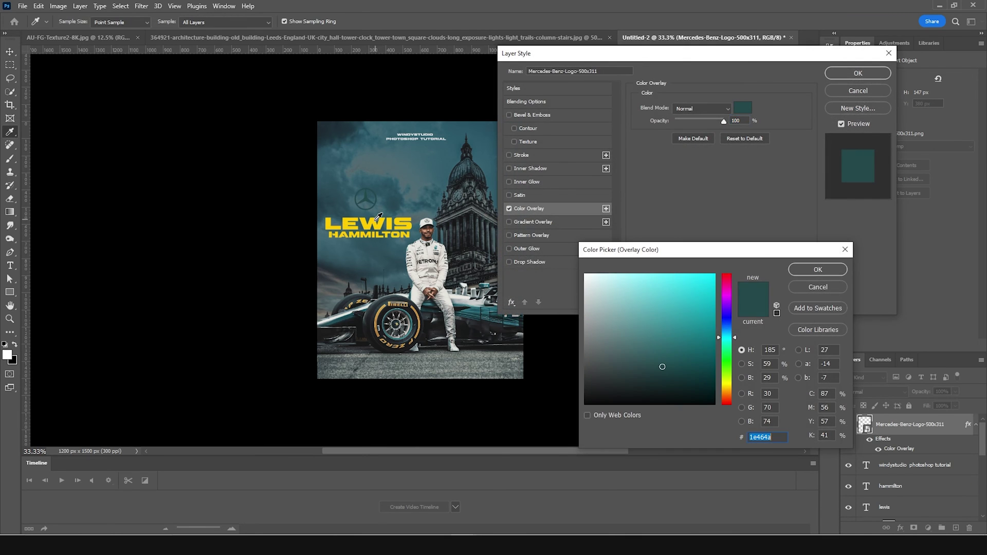
click(373, 222)
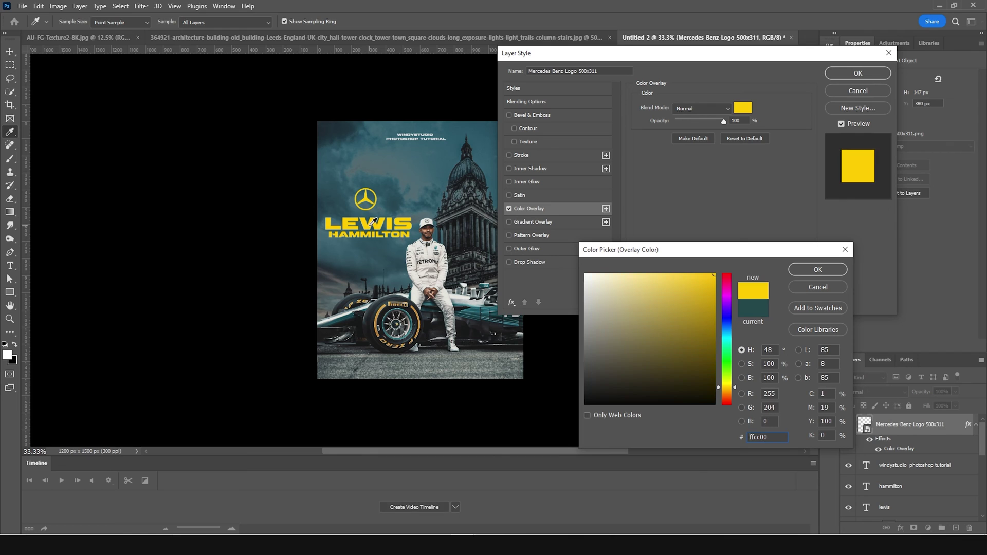
click(795, 270)
click(858, 73)
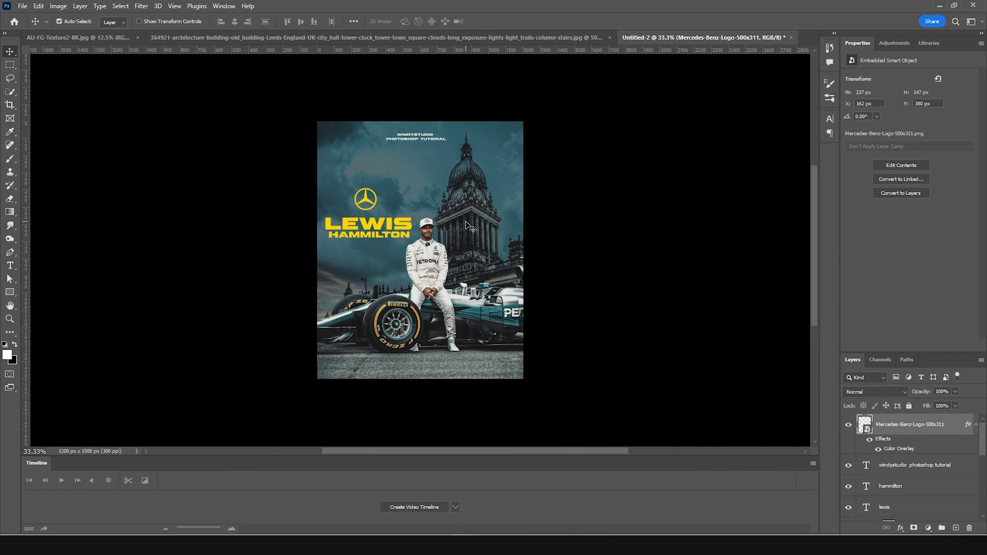
Step: Nudge the Mercedes-Benz logo slightly left and down, closer to the yellow title
key(Left)
key(Left)
key(Left)
key(Left)
key(Left)
key(Left)
key(Left)
key(Left)
key(Left)
key(Down)
key(Down)
key(Down)
key(Down)
Step: Add a centred Lorem ipsum paragraph over the ground at the poster's lower edge and set its font size to 4 pt
click(10, 265)
drag(343, 353, 502, 366)
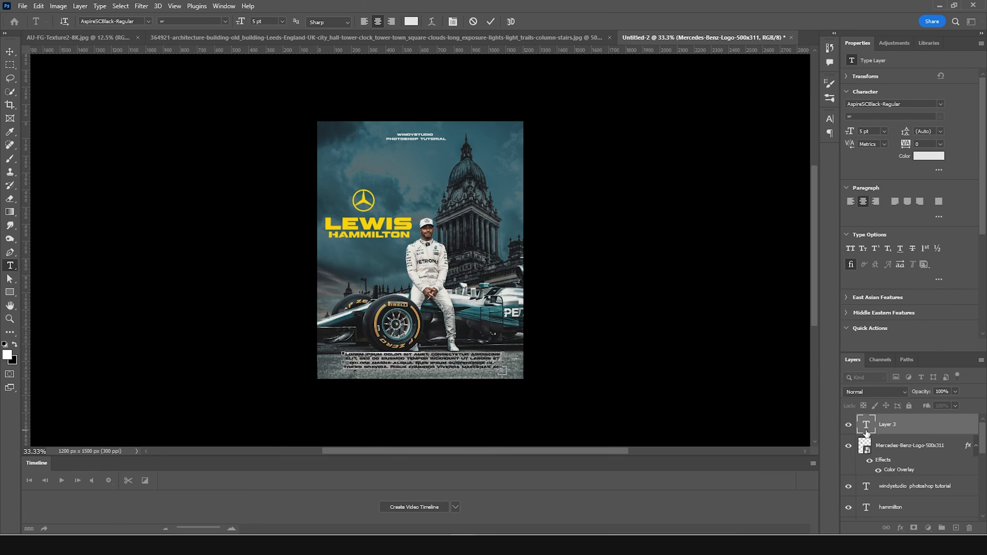
click(866, 433)
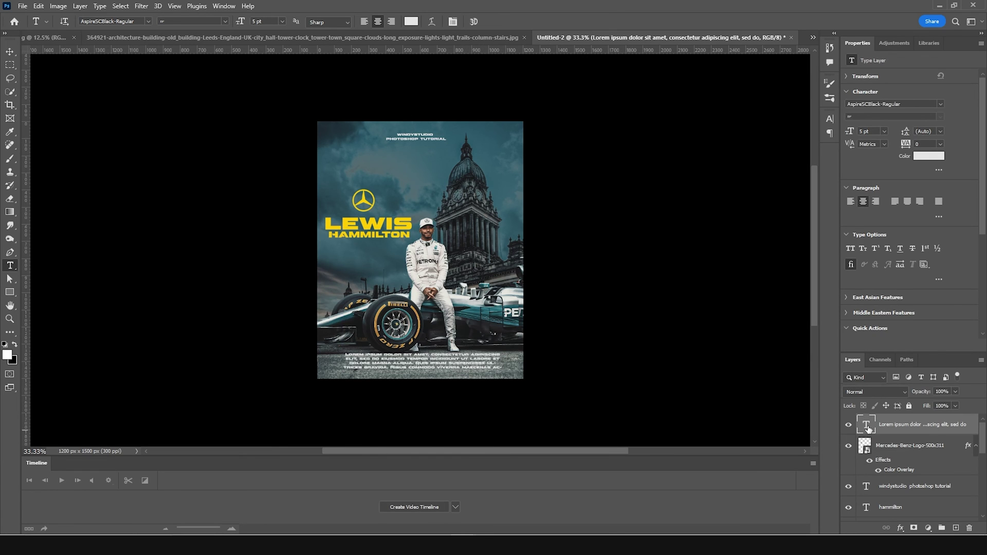
double_click(867, 425)
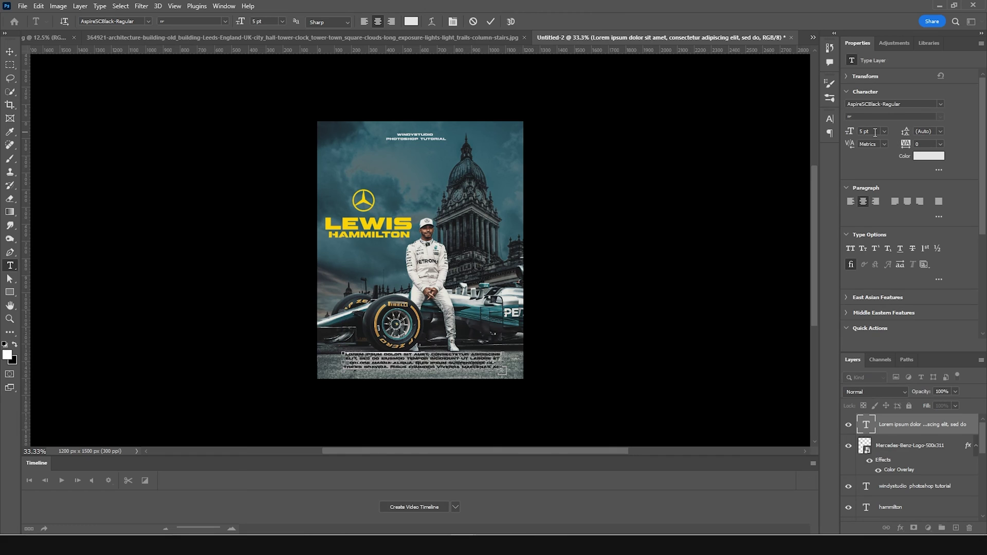
key(Down)
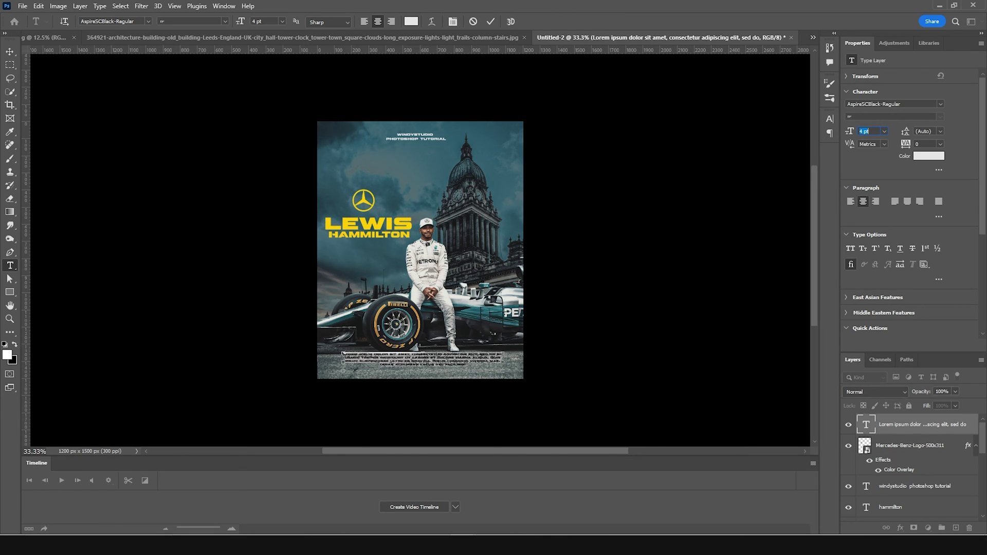
click(9, 54)
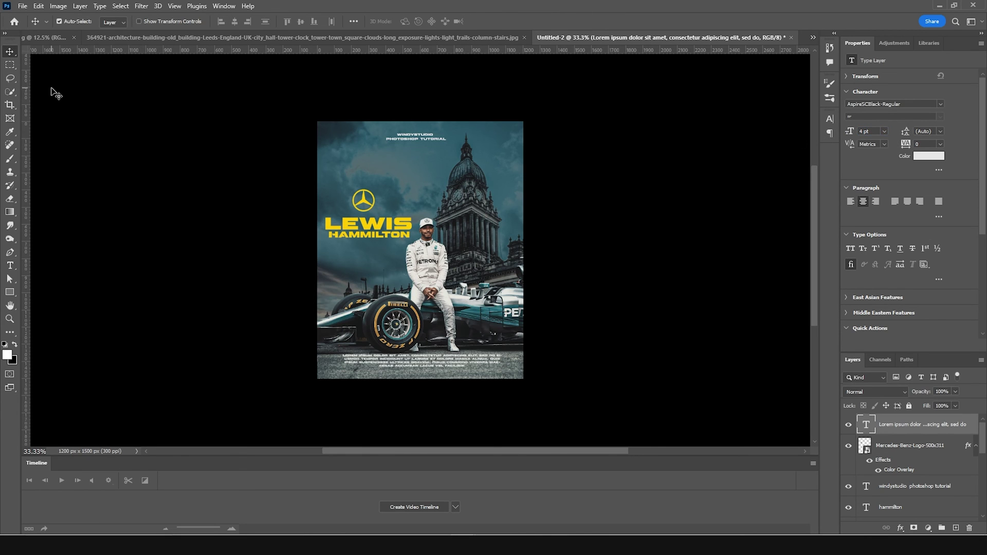
Step: Nudge the Lorem ipsum paragraph slightly down, away from the car and driver's feet
key(Down)
key(Down)
key(Down)
key(Down)
key(Down)
key(Down)
key(Down)
key(Down)
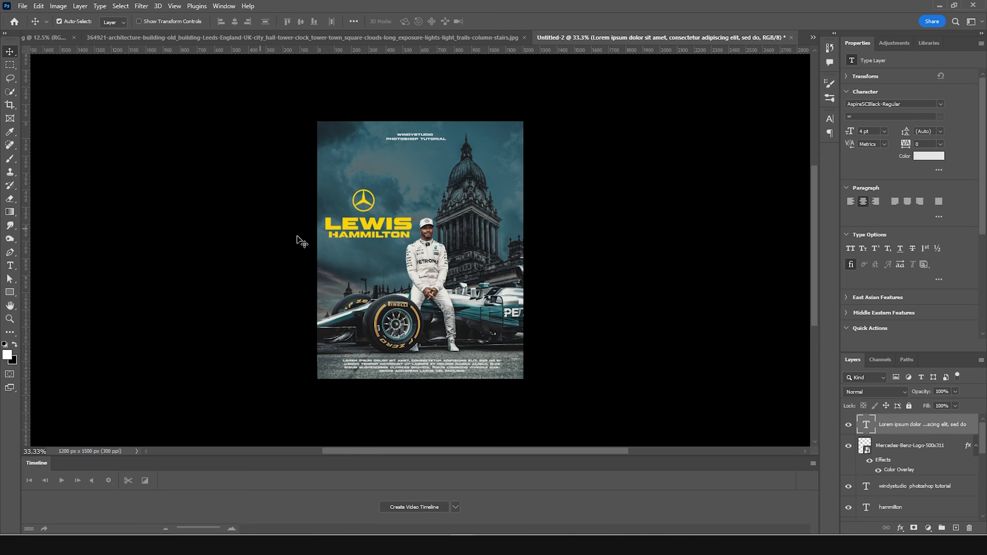
Step: Duplicate the yellow LEWIS title text and place the copy beneath the town hall layer in the layer stack
drag(371, 227, 435, 178)
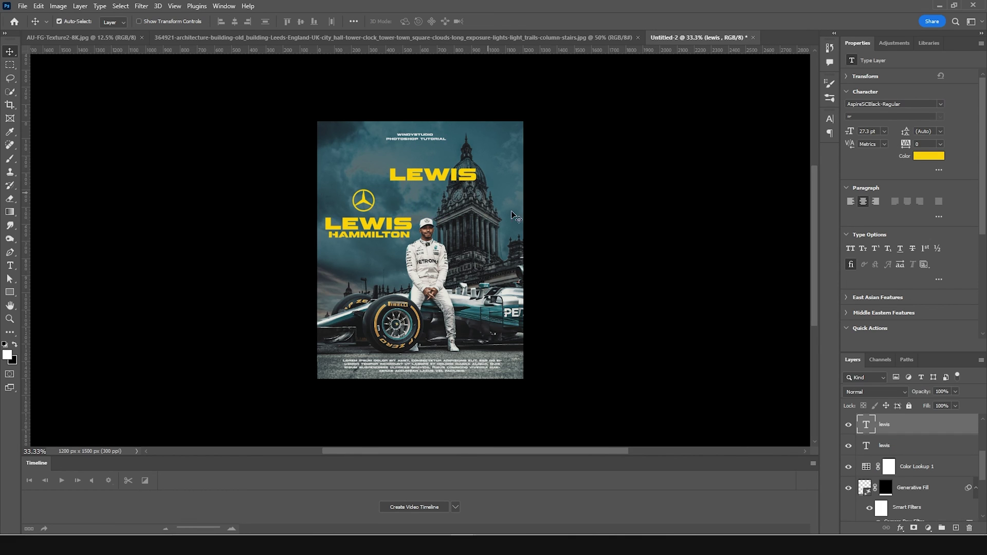
drag(875, 434, 900, 478)
Step: Enlarge the LEWIS copy to about 2644% so its letter shapes fill the poster background, and set its opacity to 74%
key(ctrl+t)
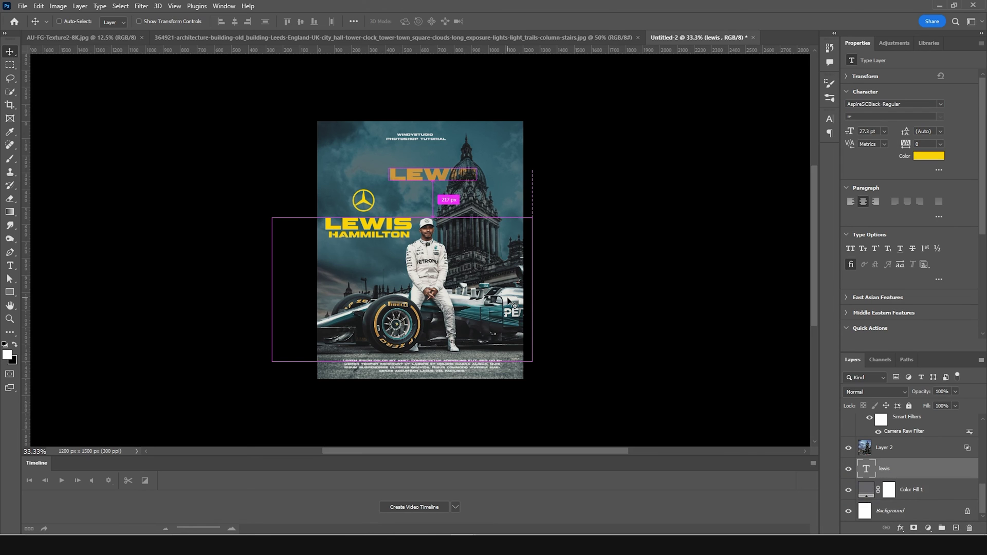
drag(487, 186, 774, 336)
drag(602, 234, 680, 298)
drag(178, 162, 52, 105)
drag(656, 288, 428, 217)
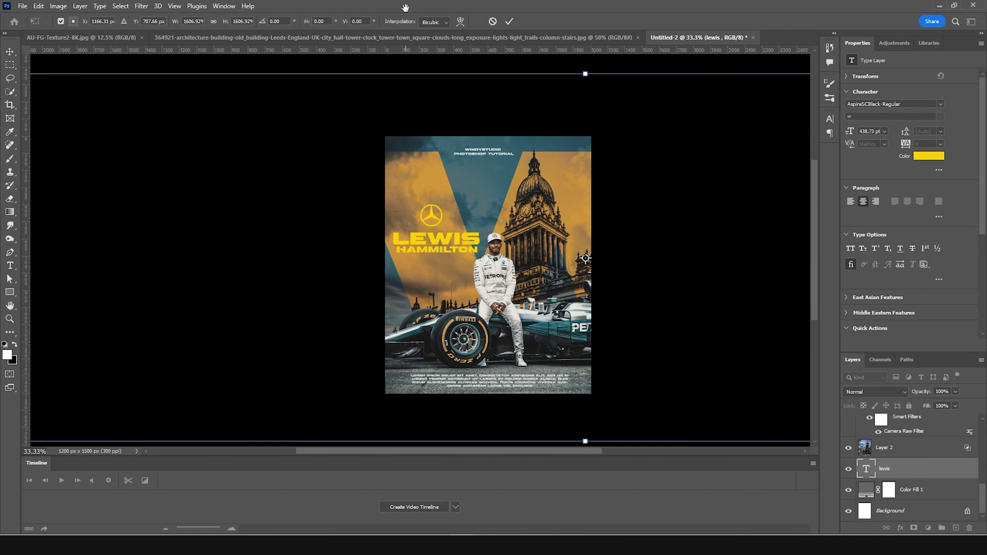
key(ctrl+minus)
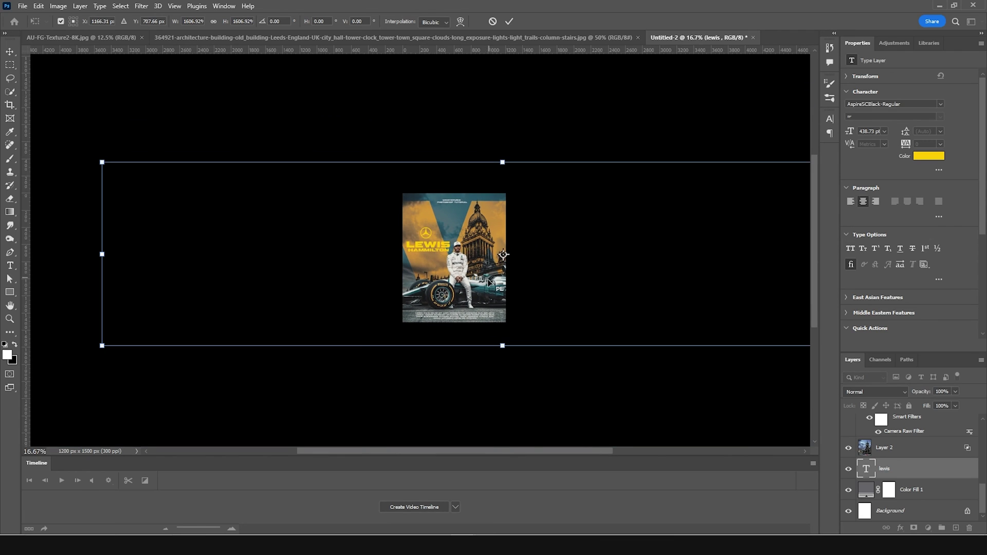
drag(101, 163, 53, 104)
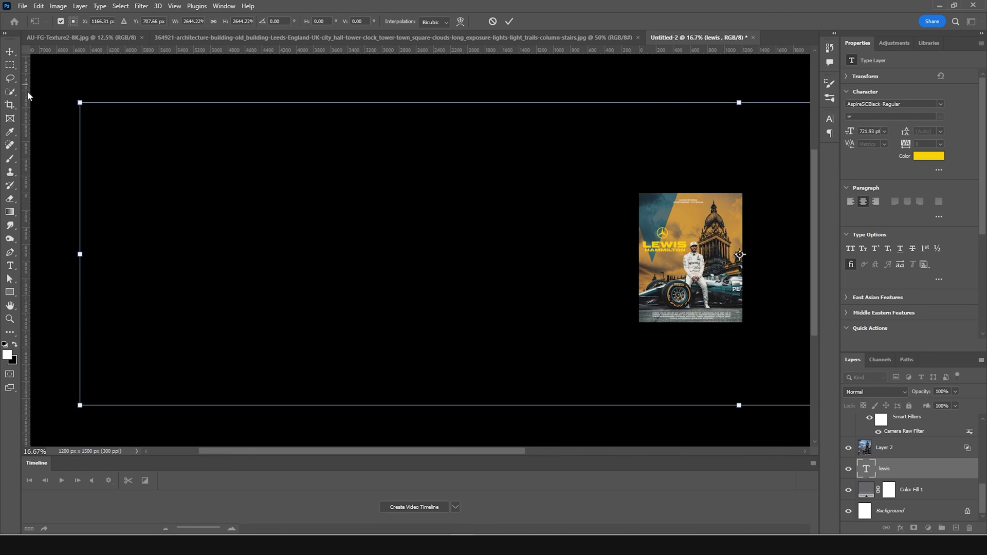
key(Return)
key(ctrl+plus)
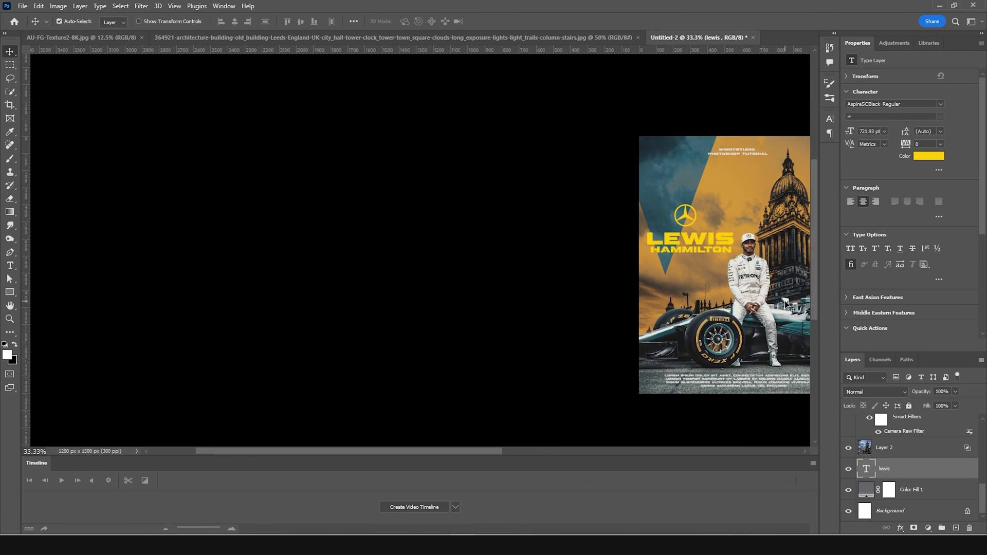
drag(713, 264, 361, 262)
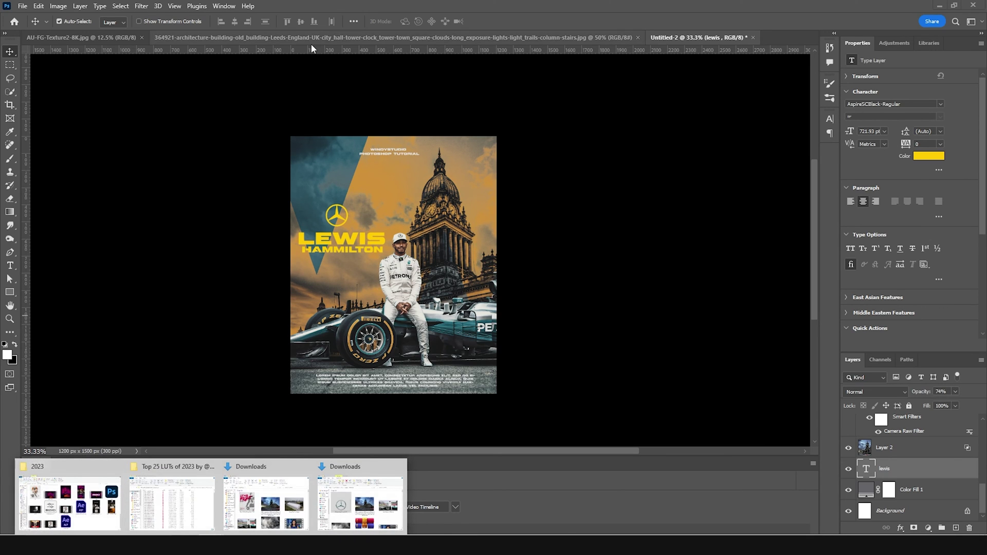
Step: Copy the grain image from AU-FG-Texture2-8K.jpg into the poster document as a new layer
click(532, 41)
click(62, 37)
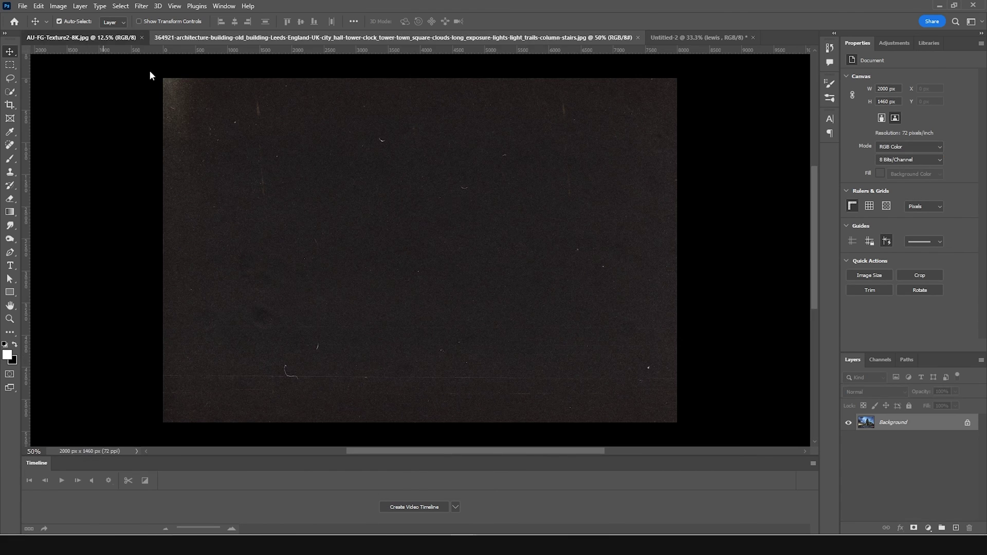
drag(514, 164, 449, 203)
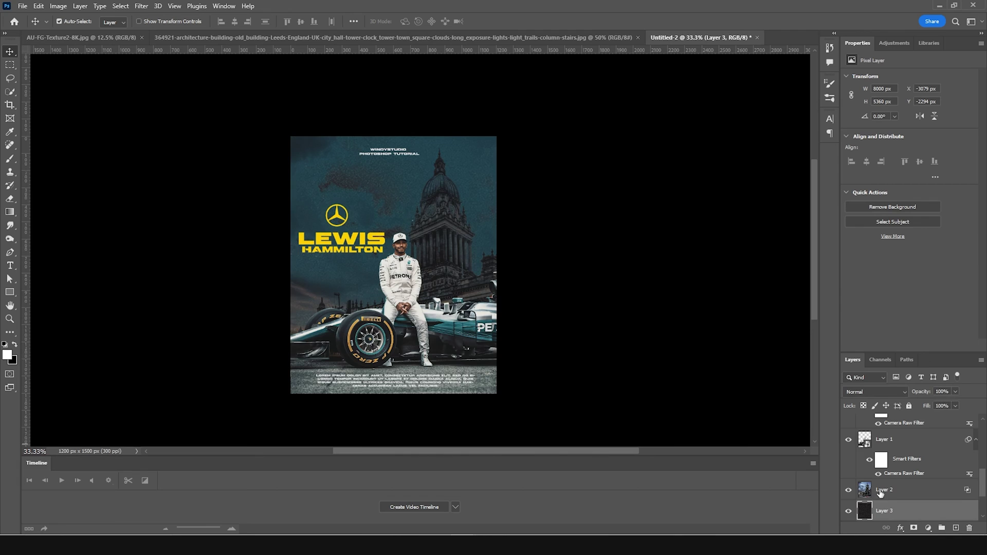
Step: Move the texture layer to the top of the layer stack and set its blend mode to Screen
key(ctrl+bracketright)
key(ctrl+bracketright)
key(ctrl+bracketright)
key(ctrl+bracketright)
key(ctrl+bracketright)
key(ctrl+bracketright)
key(ctrl+bracketright)
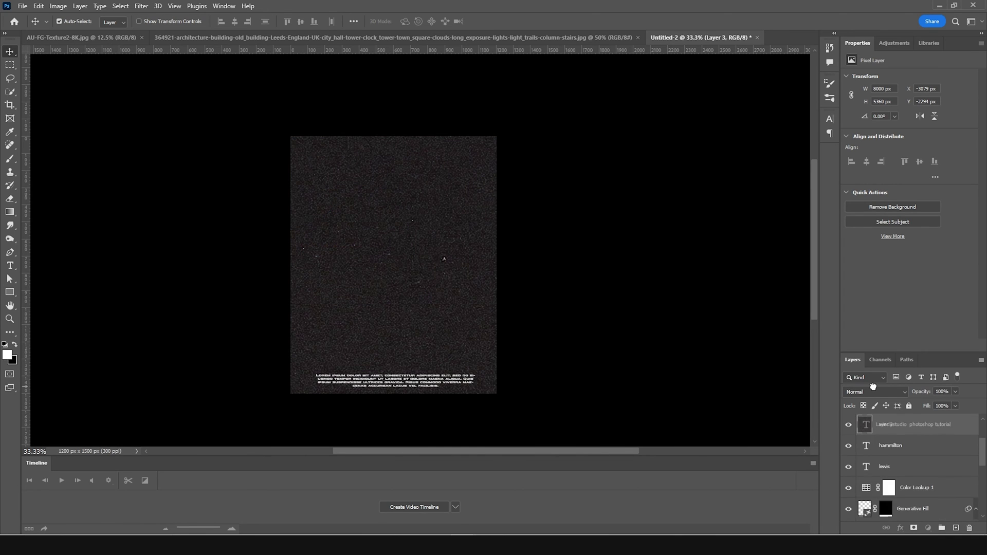
key(ctrl+bracketright)
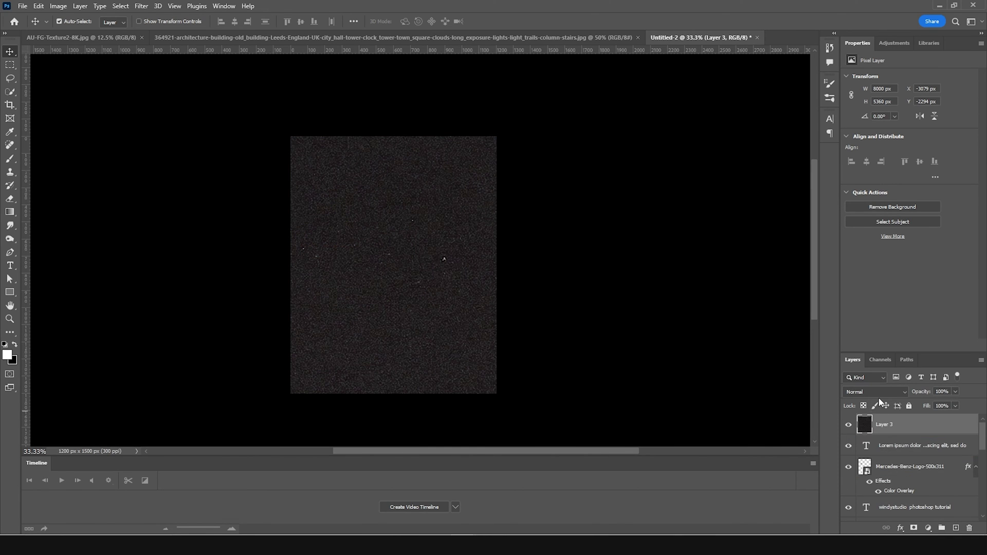
click(873, 391)
click(854, 341)
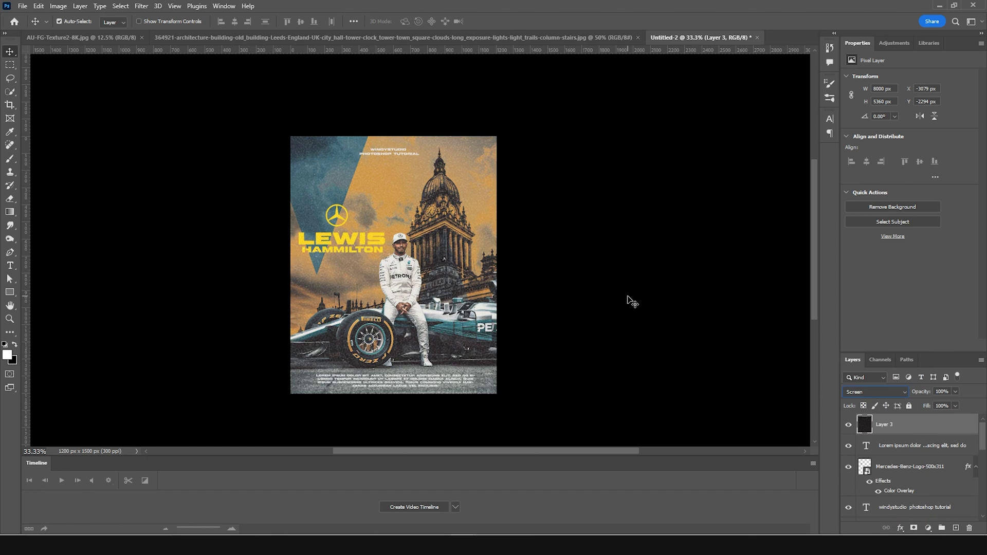
Step: Scale the texture layer down and position it so that it still covers the whole poster
key(ctrl+t)
key(ctrl+minus)
key(ctrl+minus)
key(ctrl+minus)
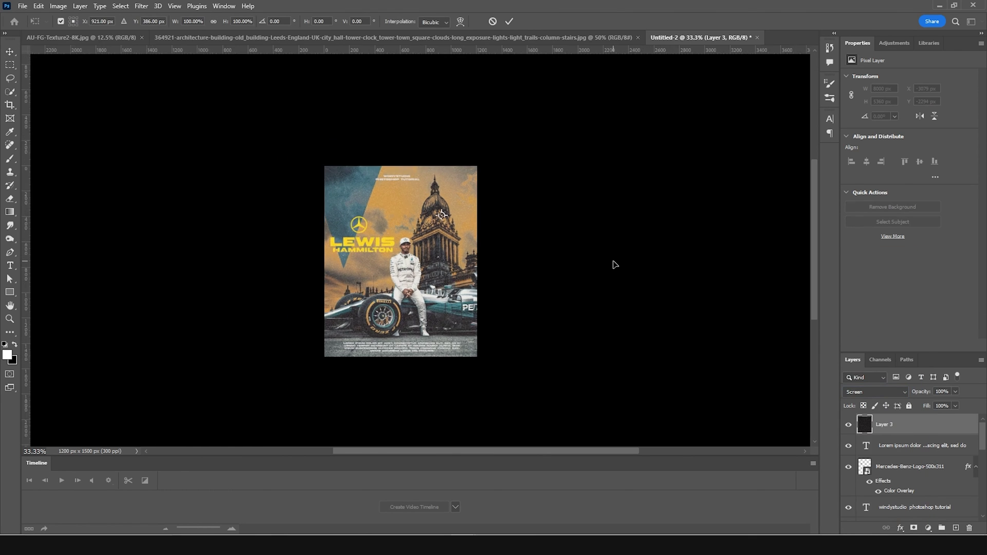
drag(687, 61, 389, 162)
drag(437, 261, 417, 265)
drag(454, 309, 463, 317)
key(Return)
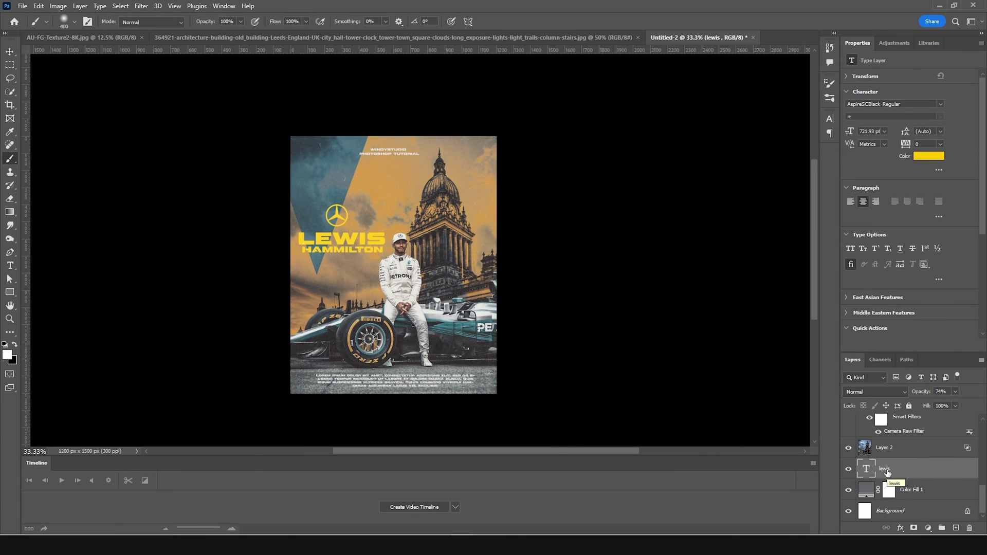
Step: Draw a circle of about 311 px behind the driver's head, directly above the enlarged LEWIS text layer
right_click(8, 298)
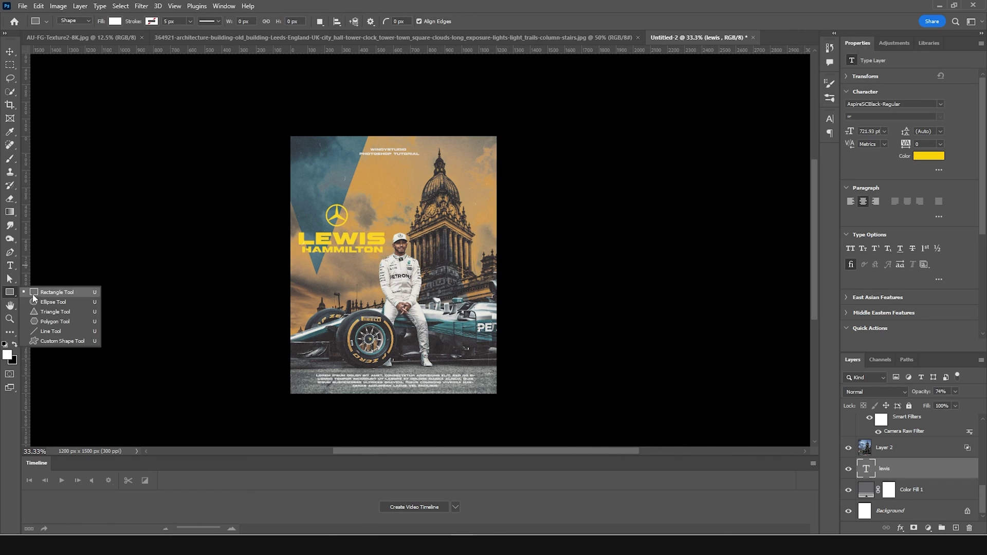
click(49, 303)
drag(368, 234, 422, 286)
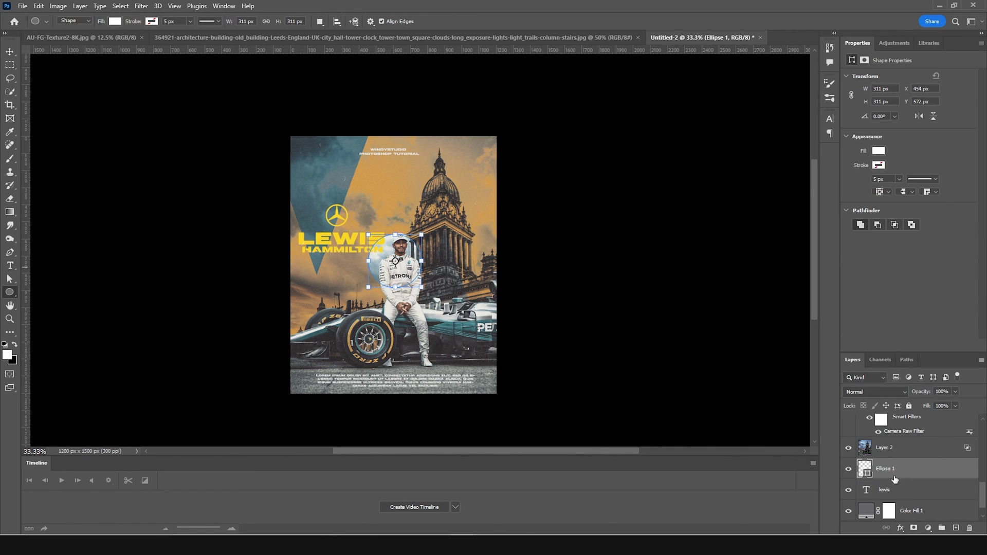
Step: Fill the circle with the teal sampled from the car, #47737f
double_click(865, 468)
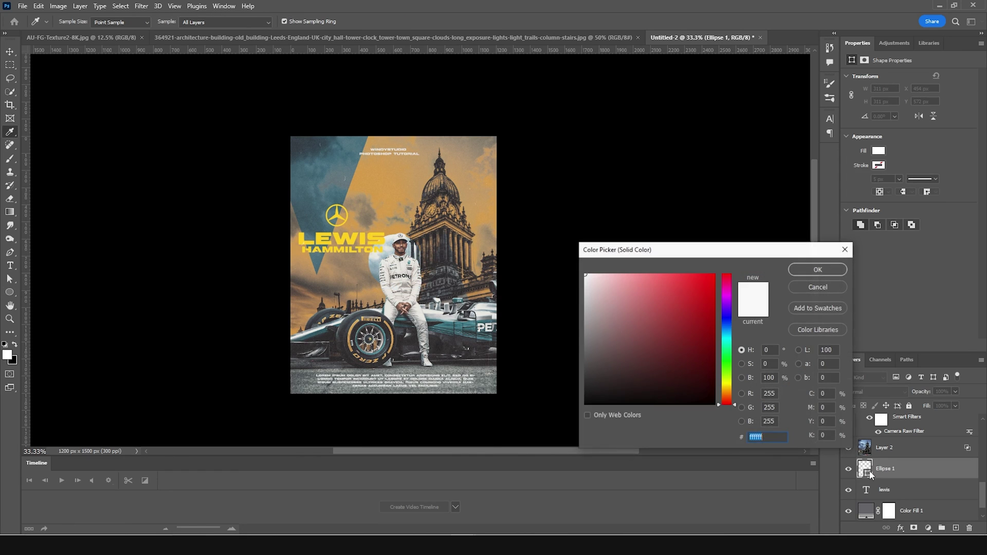
click(458, 324)
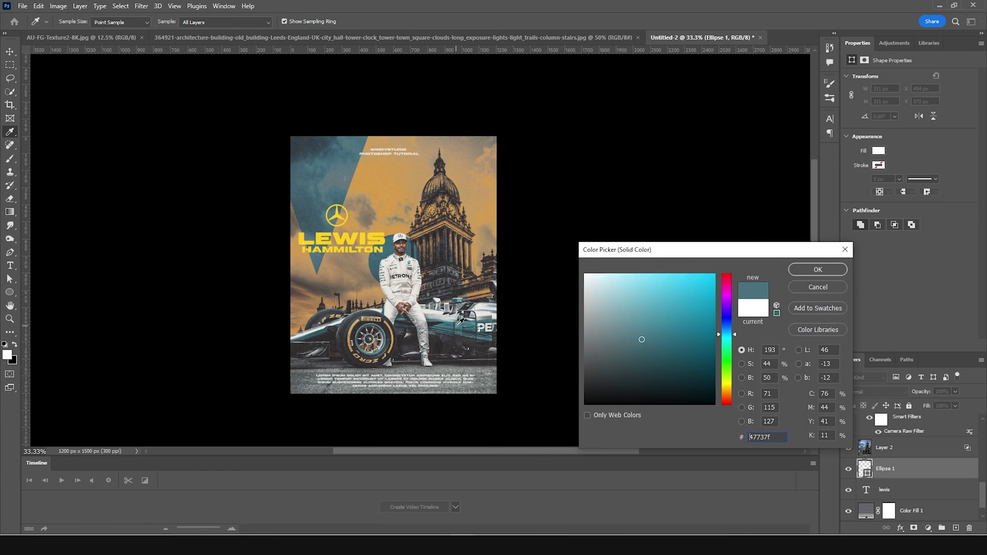
click(808, 273)
Step: Enlarge the teal circle to about 347 px and centre it behind the driver's head
key(ctrl+t)
drag(408, 273, 419, 262)
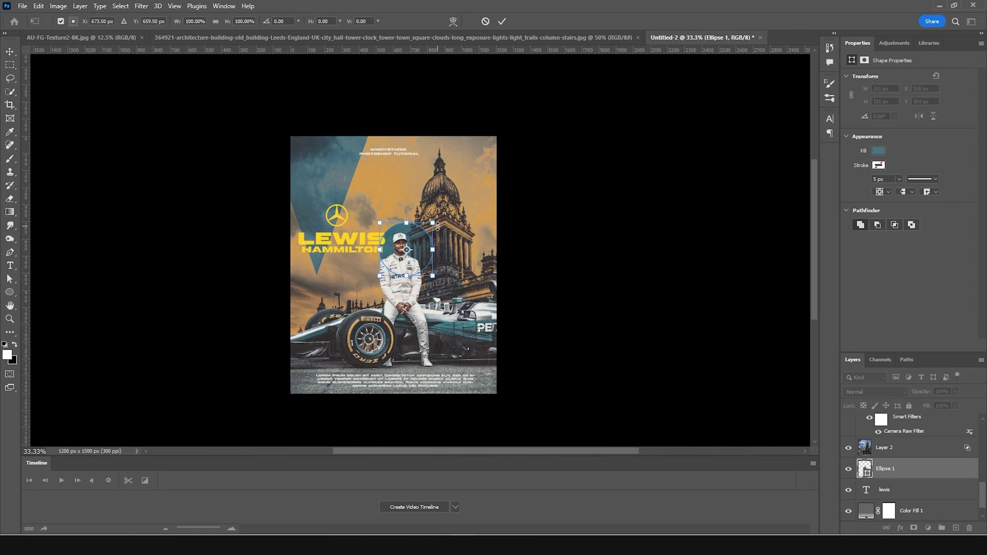
drag(433, 222, 436, 219)
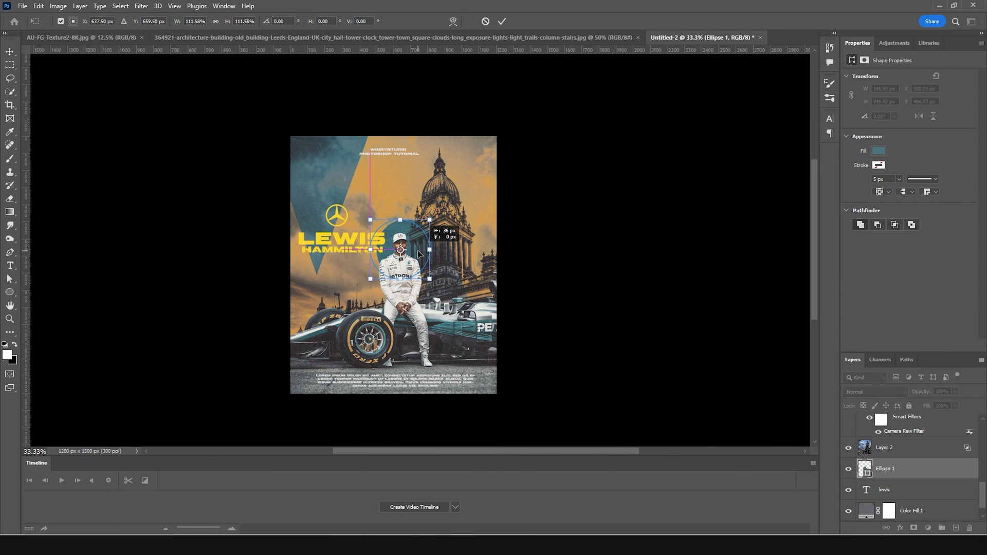
drag(425, 254, 419, 253)
key(Return)
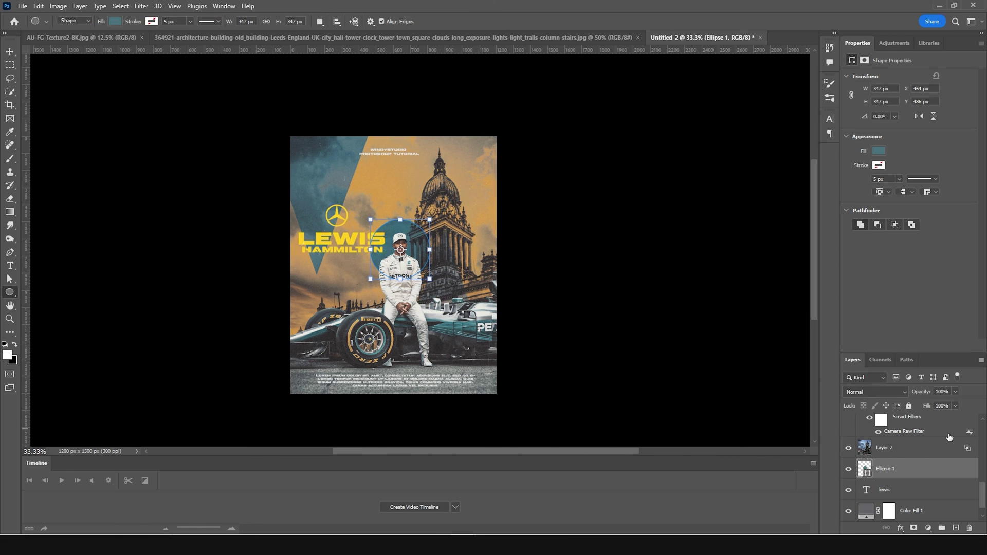
Step: Add a new layer above the Lorem ipsum paragraph and dab a white glow beside the driver's head with a 400 px Soft Round brush
scroll(910, 458, up, 5)
click(904, 445)
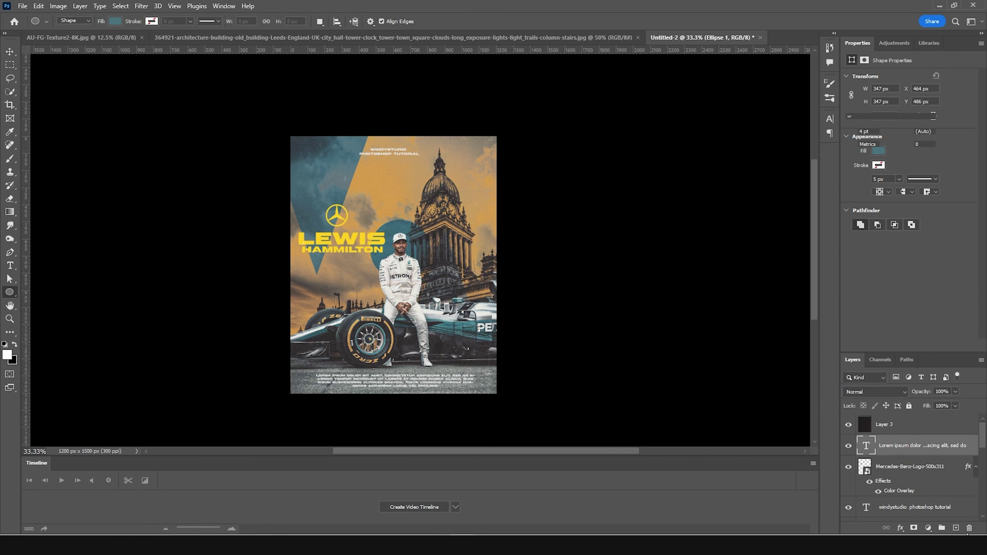
click(956, 528)
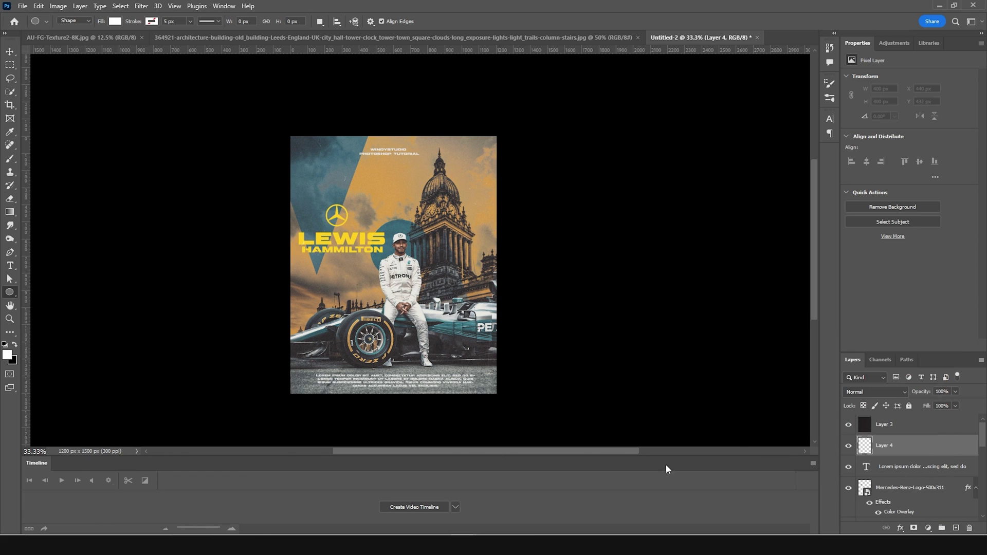
key(b)
click(72, 23)
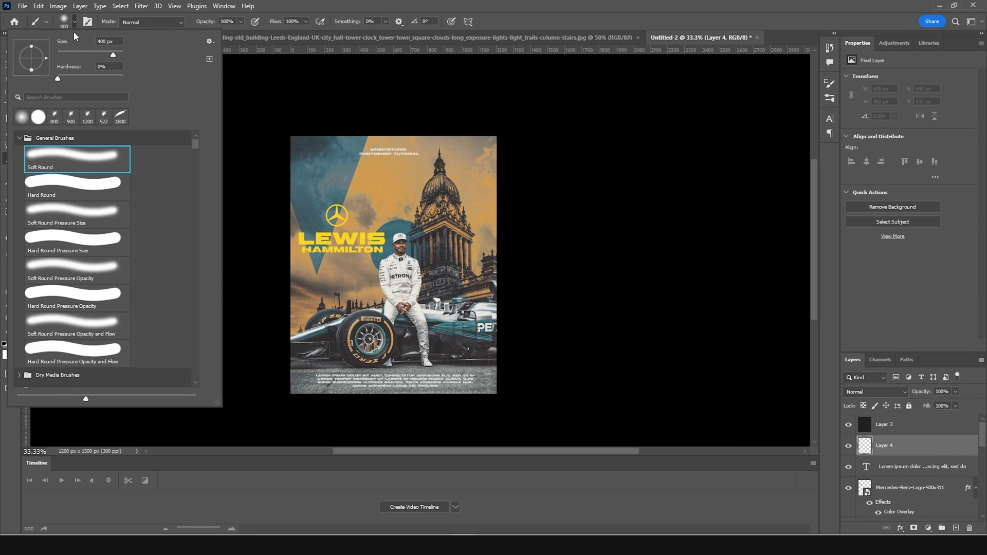
click(18, 451)
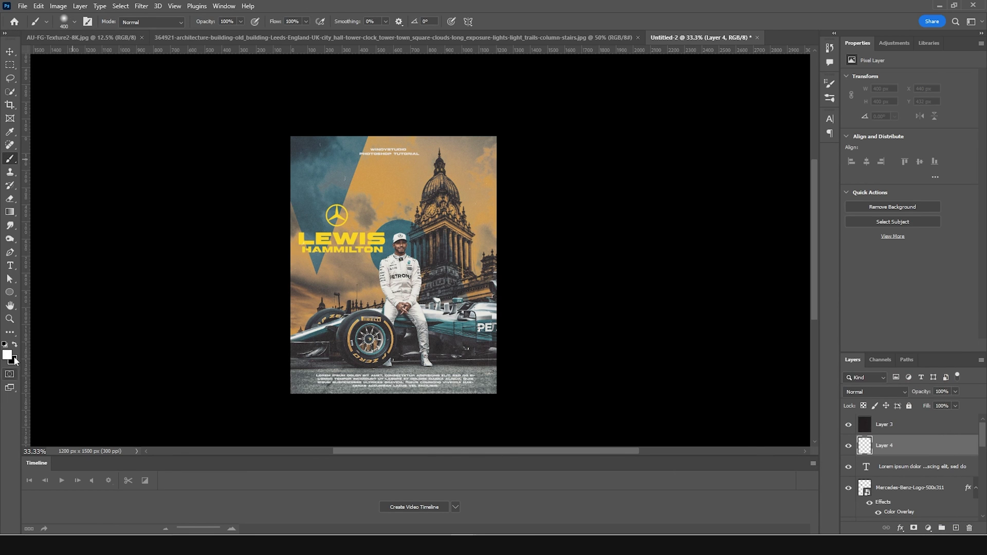
click(409, 251)
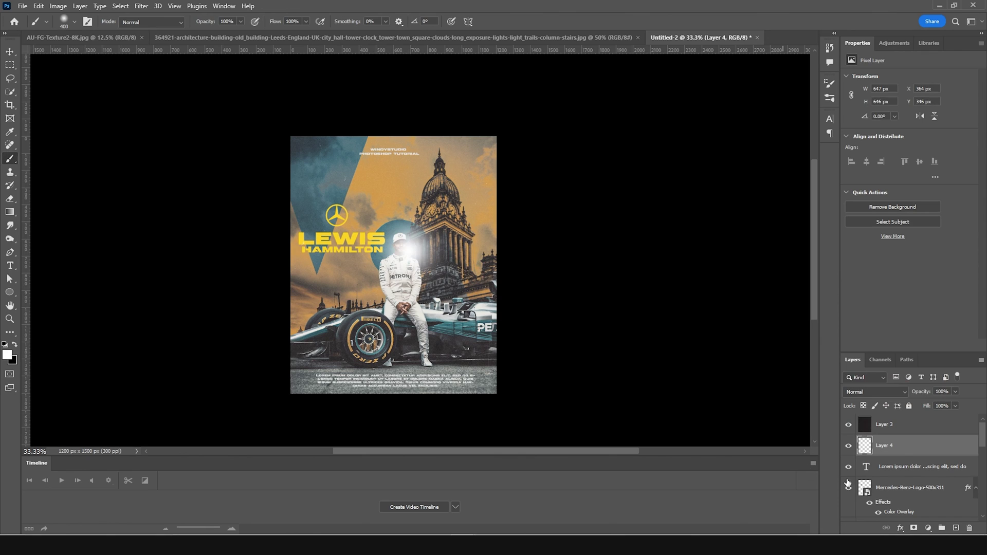
Step: Set the glow layer's blend mode to Soft Light and brush more white light over the driver and the clock tower
click(863, 392)
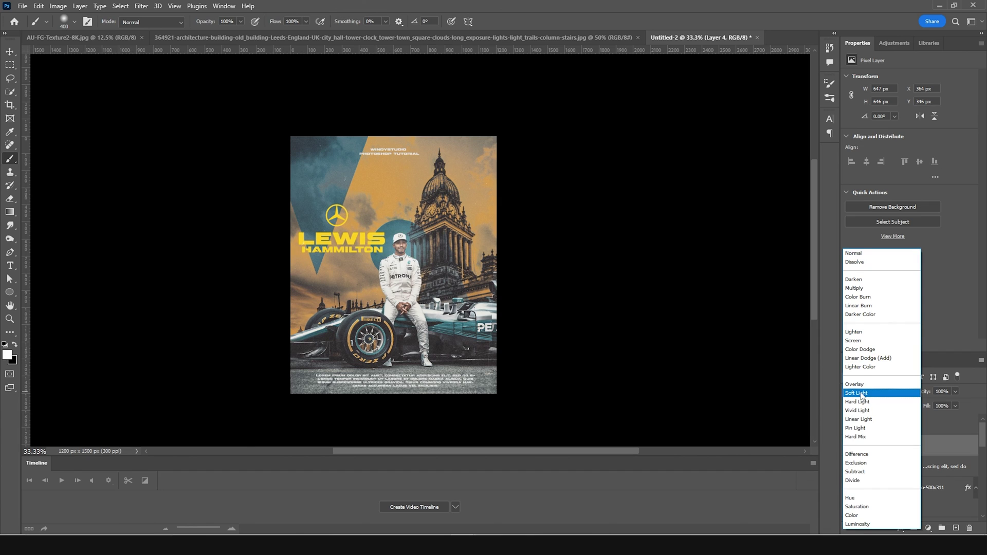
click(860, 394)
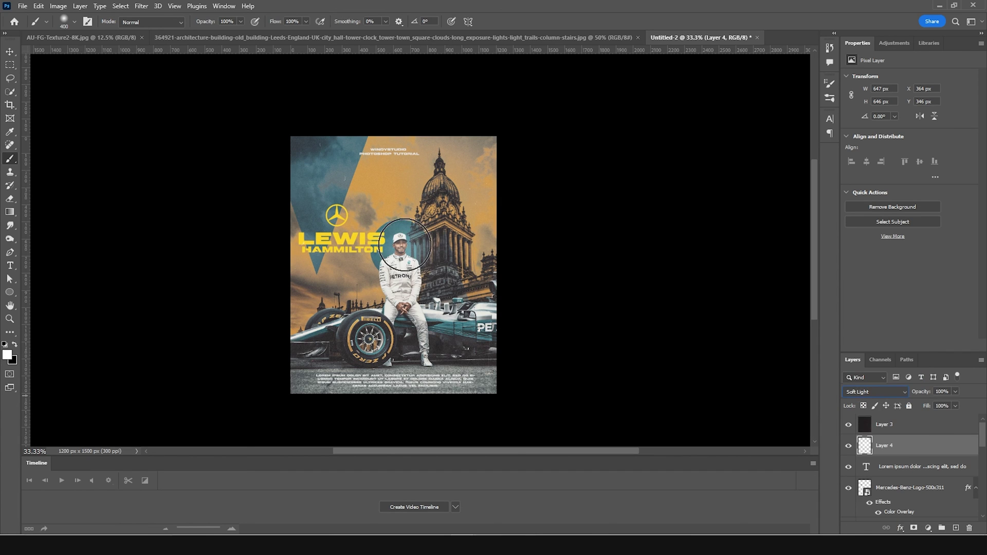
click(404, 239)
mouse_move(412, 251)
mouse_down()
mouse_move(418, 297)
mouse_move(427, 245)
mouse_move(447, 289)
mouse_move(438, 302)
mouse_move(455, 270)
mouse_move(443, 315)
mouse_move(472, 357)
mouse_move(475, 309)
mouse_move(458, 249)
mouse_move(533, 241)
mouse_move(457, 229)
mouse_move(436, 176)
mouse_move(483, 185)
mouse_move(498, 232)
mouse_up()
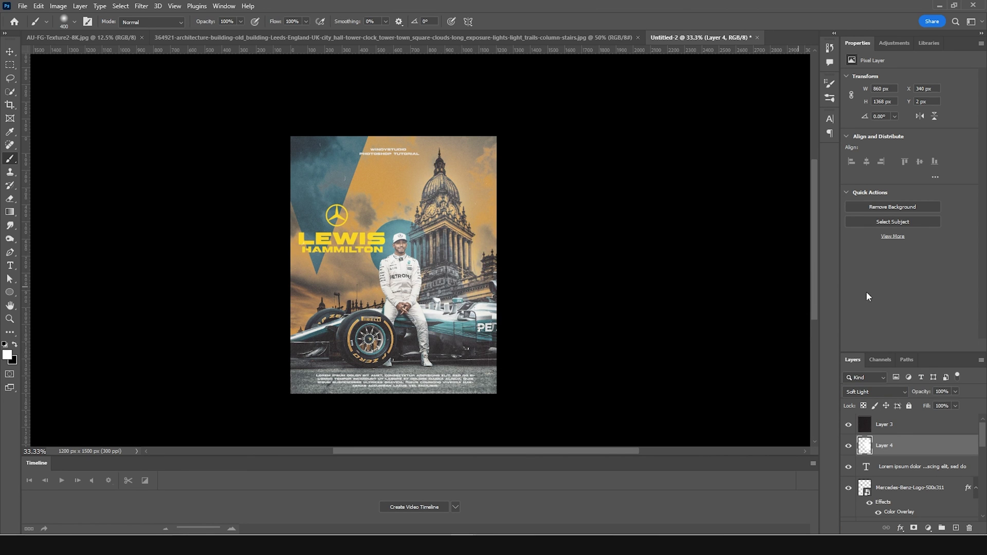